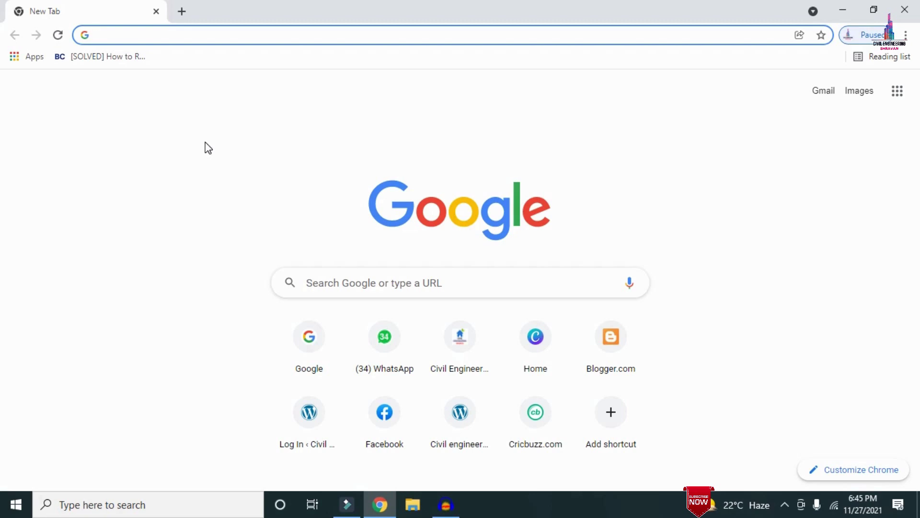
type("http://civilbasics123.com/")
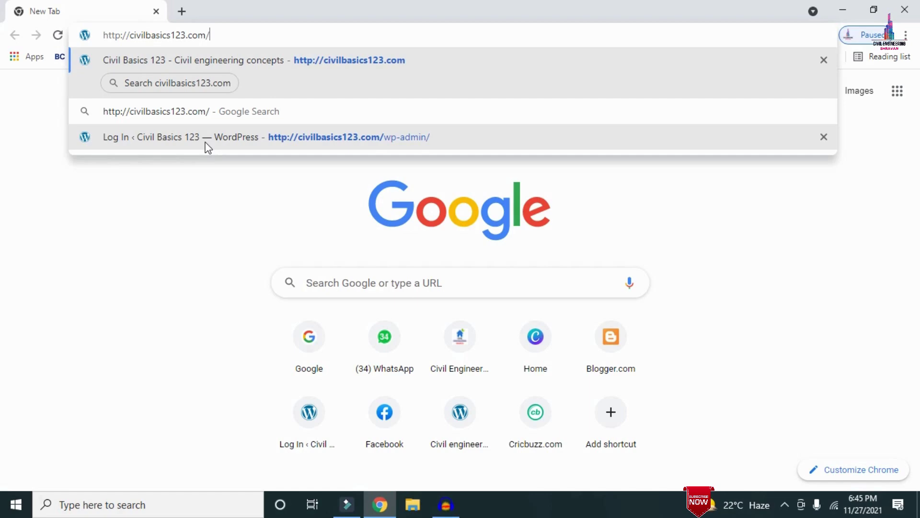
key("Return")
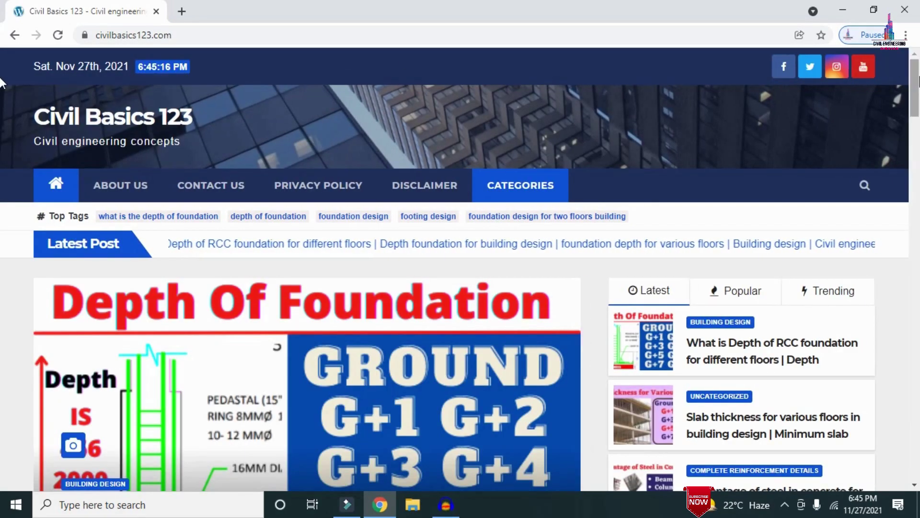
scroll(2, 96, "down", 4)
scroll(2, 112, "down", 7)
scroll(2, 110, "up", 6)
scroll(3, 109, "up", 5)
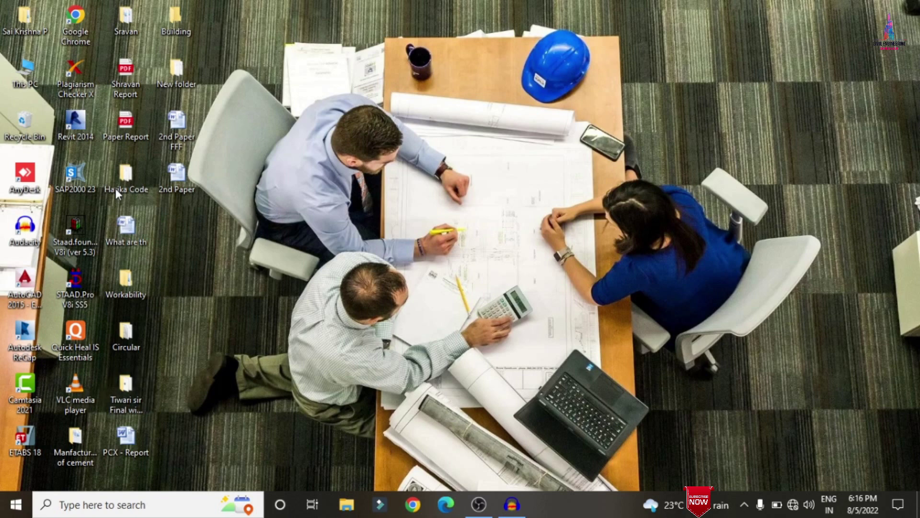
Step: Launch ETABS 18 and open the LS model file from New folder on the Desktop
double_click(25, 440)
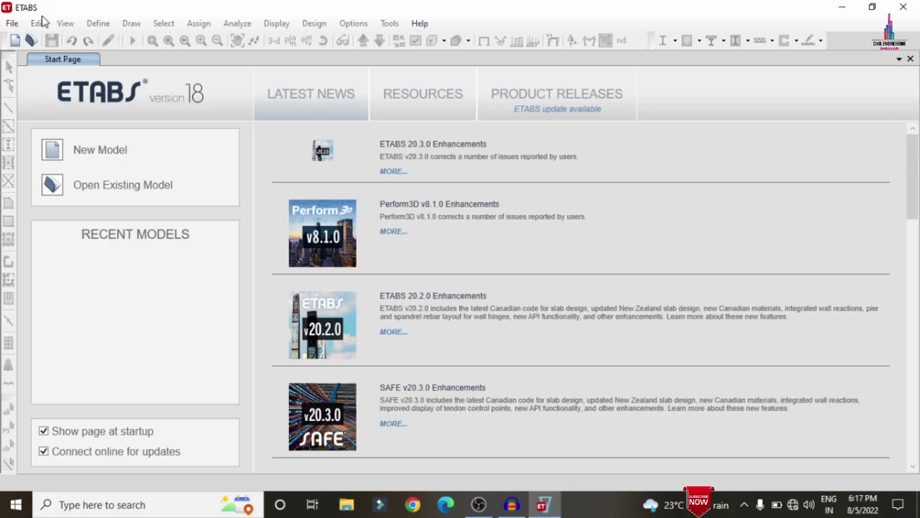
left_click(13, 24)
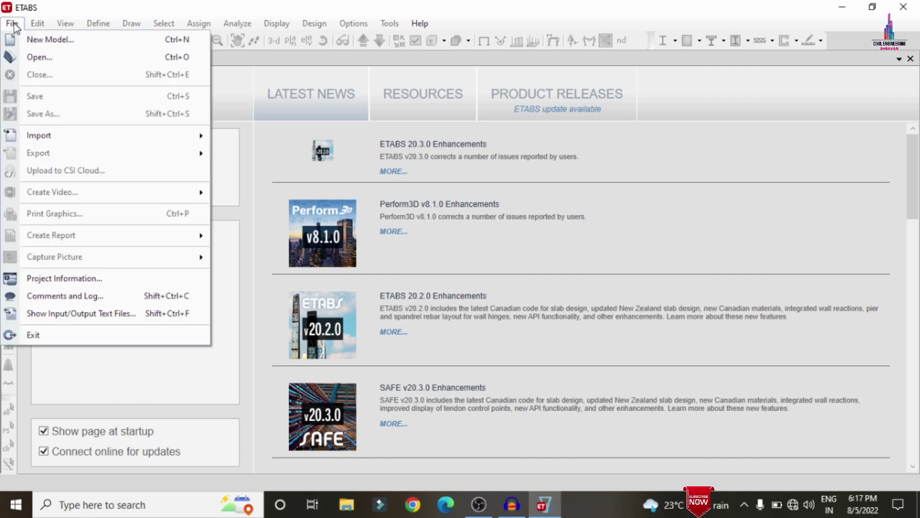
left_click(37, 54)
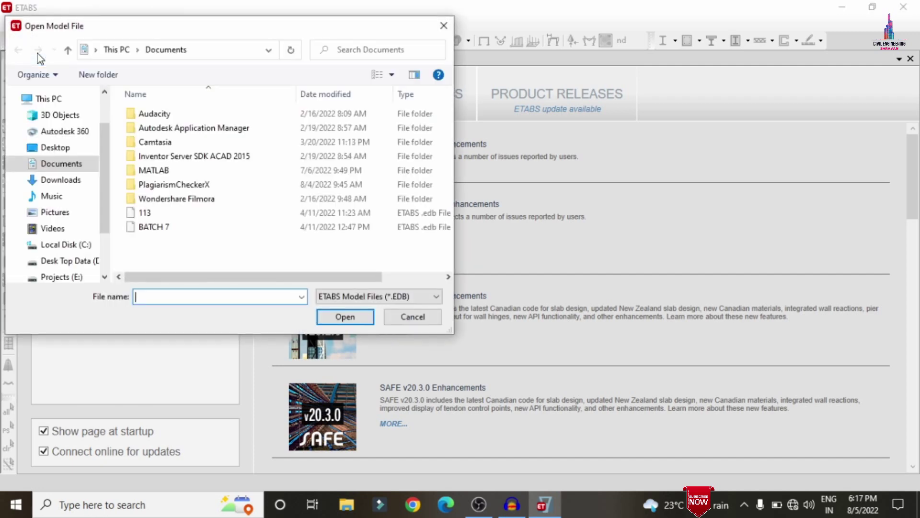
left_click(70, 151)
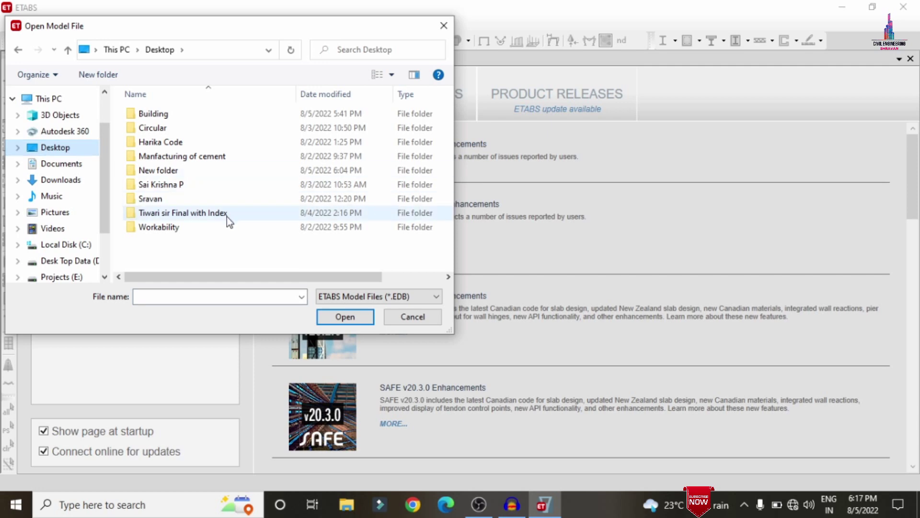
double_click(162, 174)
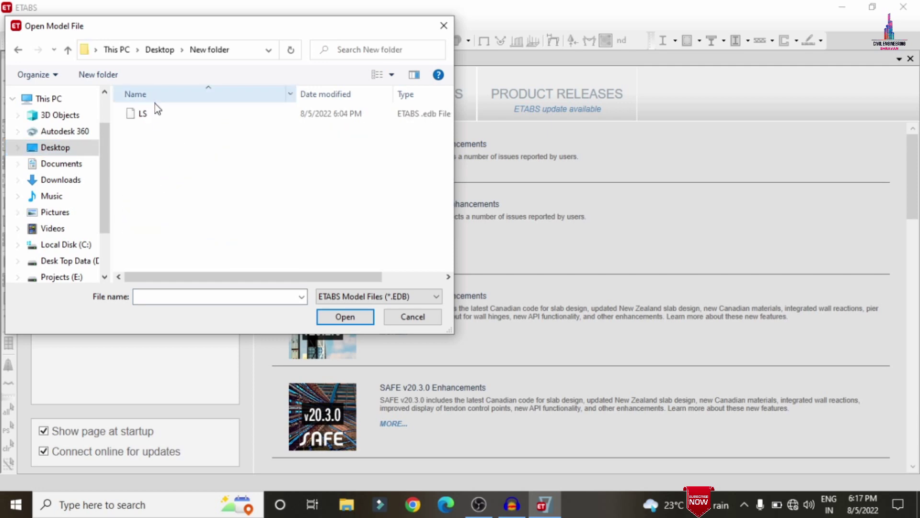
left_click(155, 116)
double_click(155, 116)
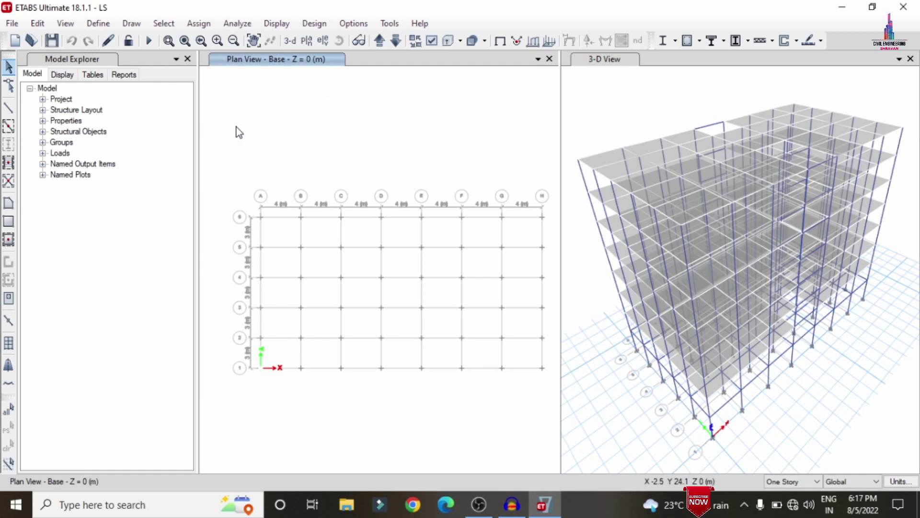
Step: Review the list of defined load cases without changing it
left_click(98, 23)
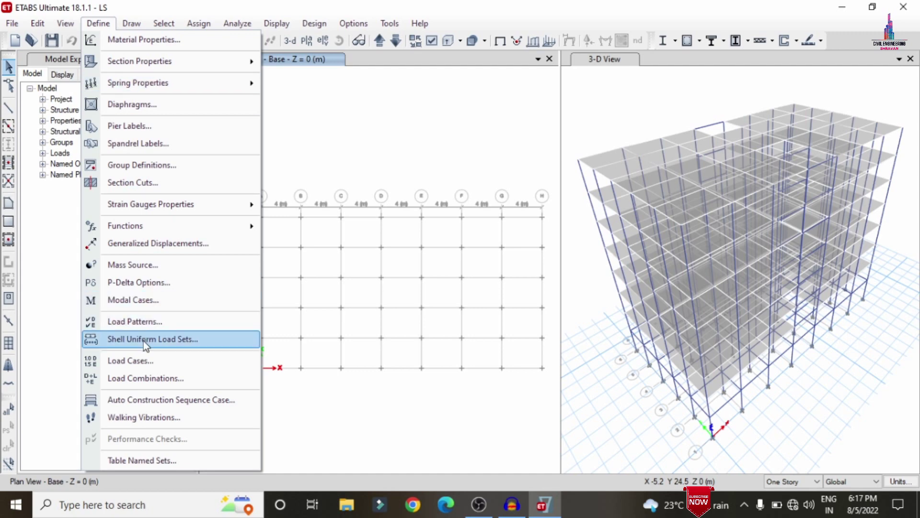
left_click(131, 360)
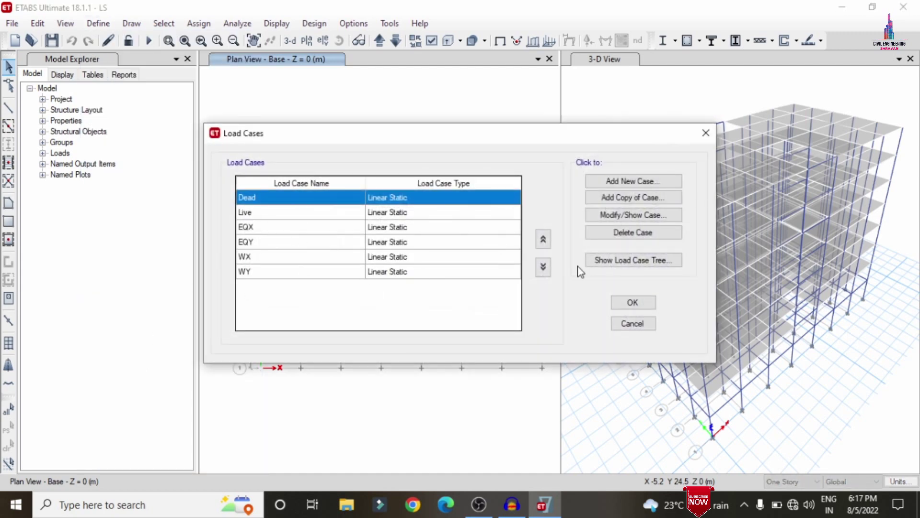
left_click(633, 323)
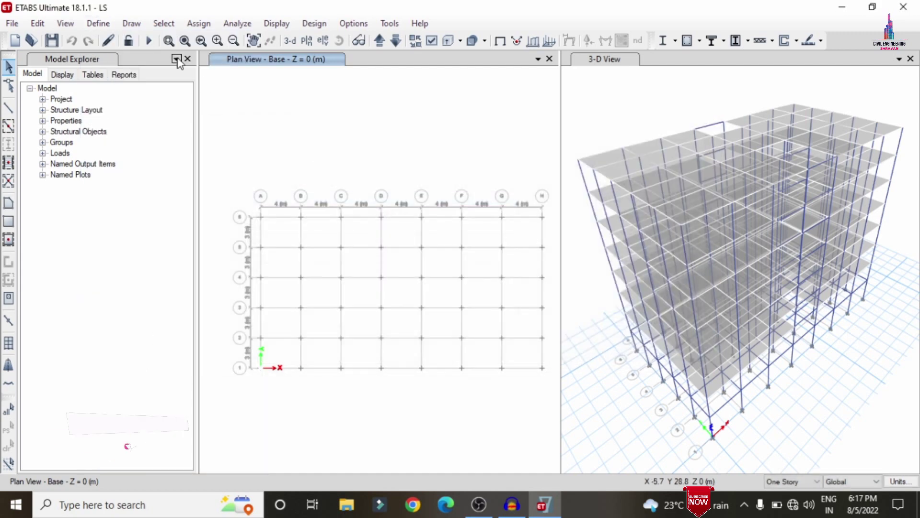
Step: Set the site type to III in the EQX load pattern's IS 1893:2016 seismic loading
left_click(91, 24)
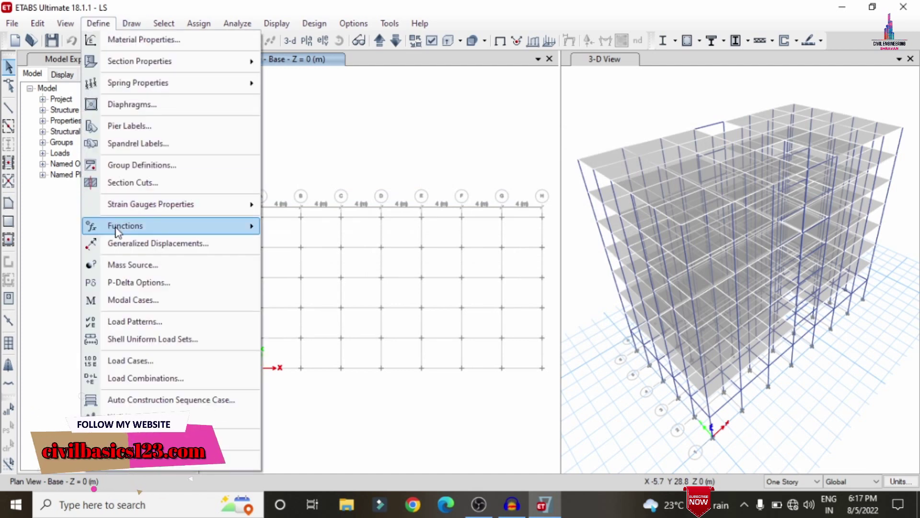
left_click(144, 324)
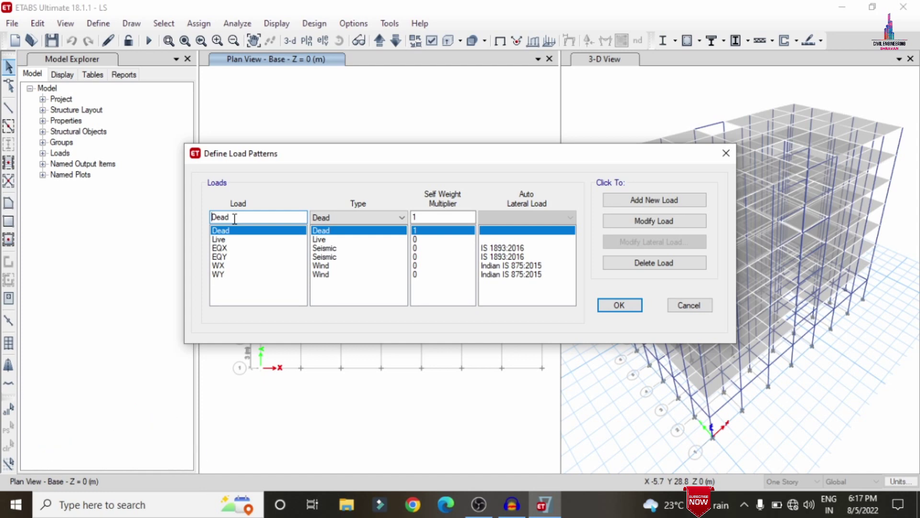
left_click(219, 248)
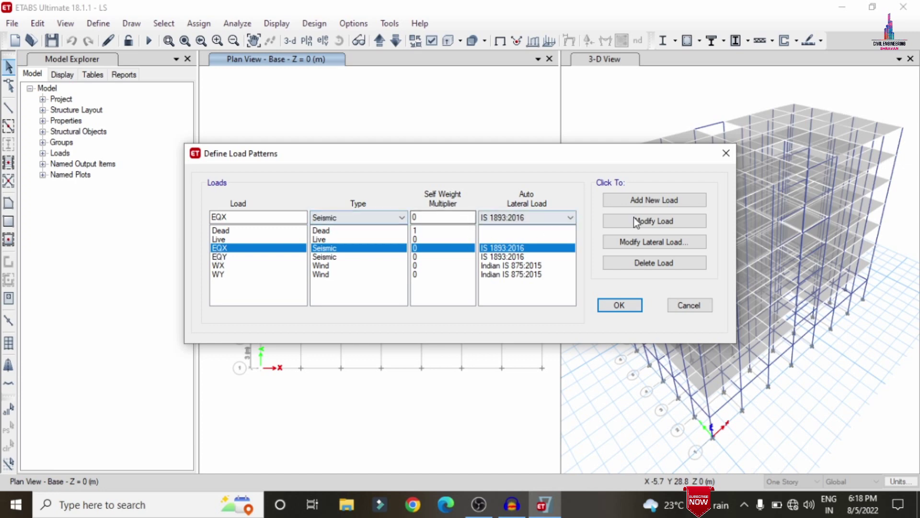
left_click(666, 243)
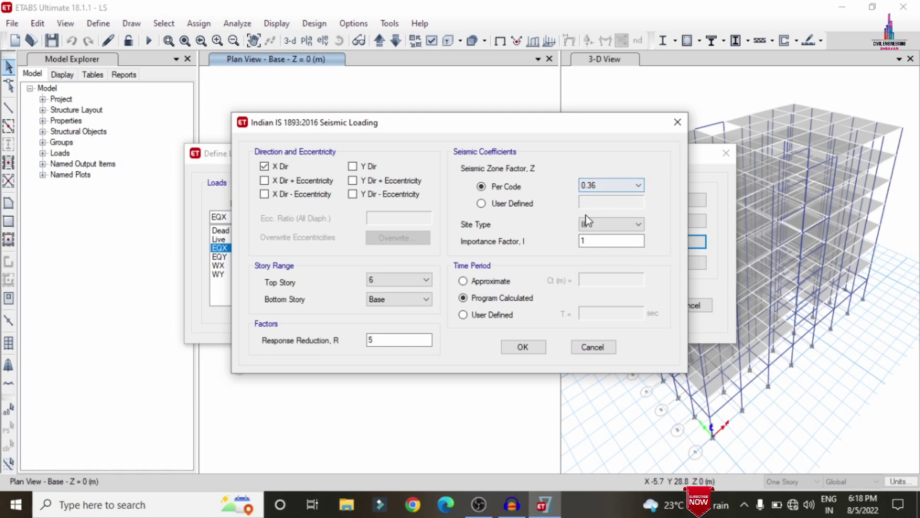
left_click(593, 225)
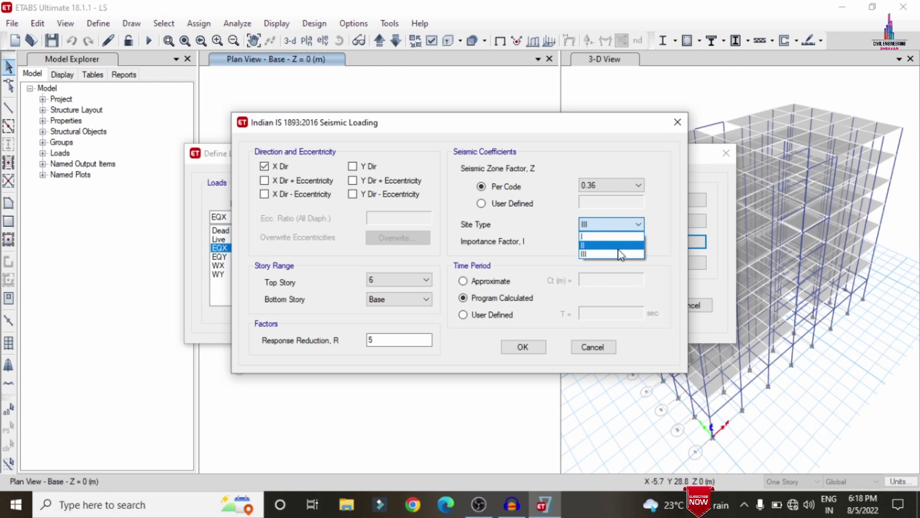
left_click(590, 254)
left_click(521, 347)
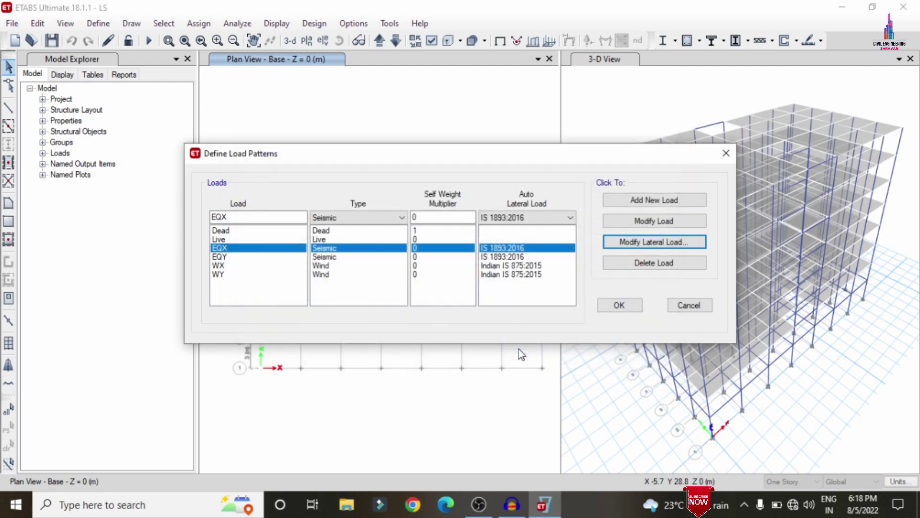
Step: Check the EQY load pattern's IS 1893:2016 seismic loading parameters and accept the load patterns
left_click(283, 259)
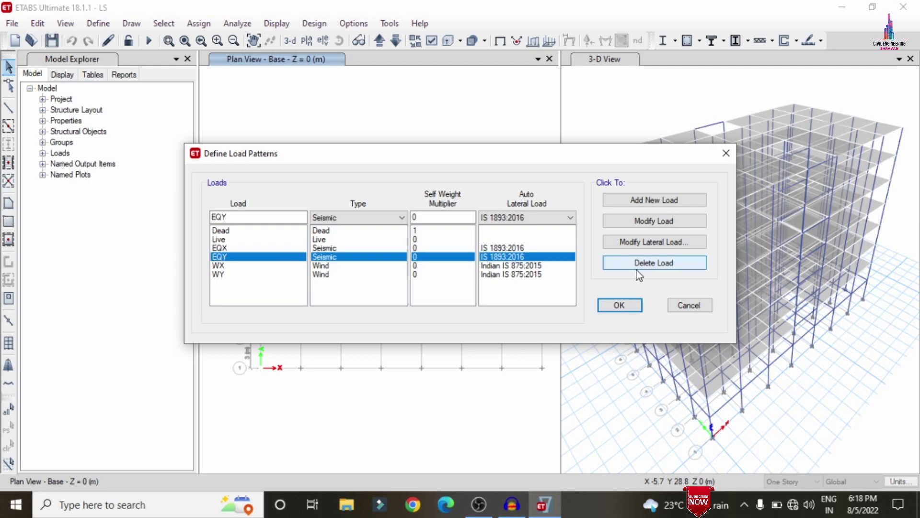
left_click(638, 250)
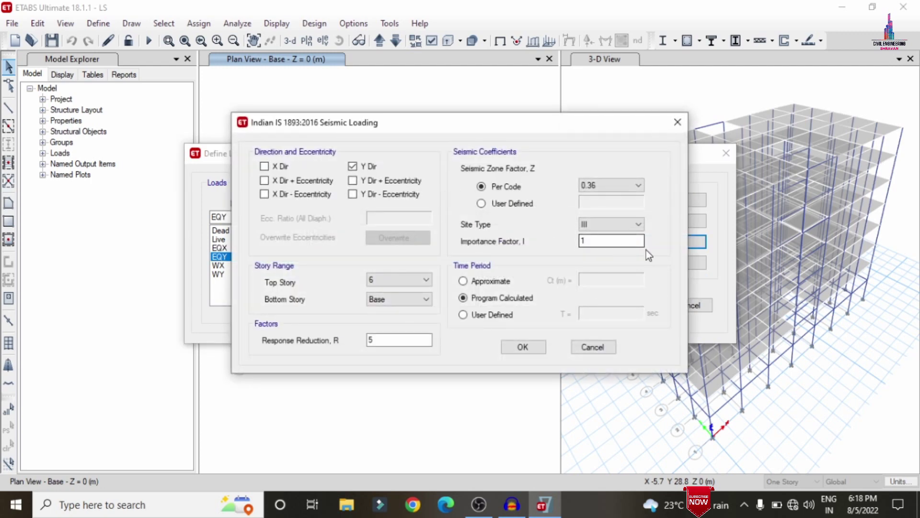
left_click(523, 346)
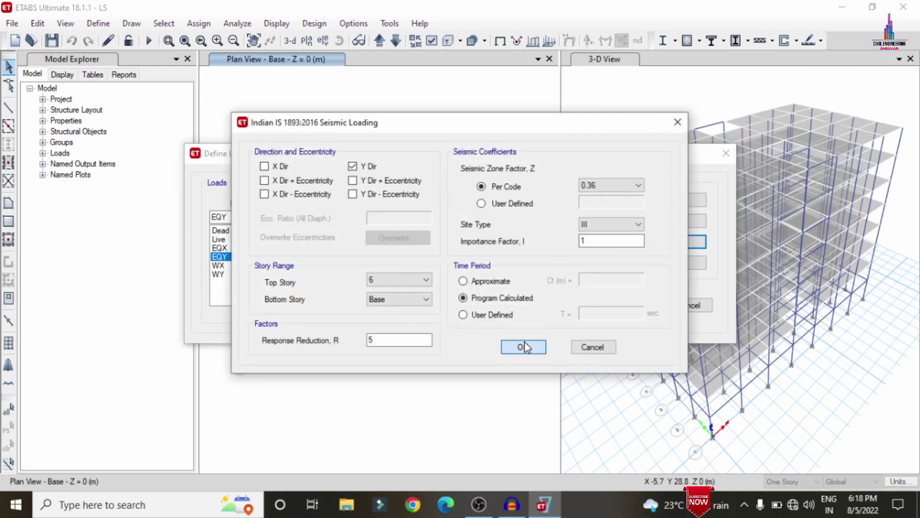
left_click(611, 307)
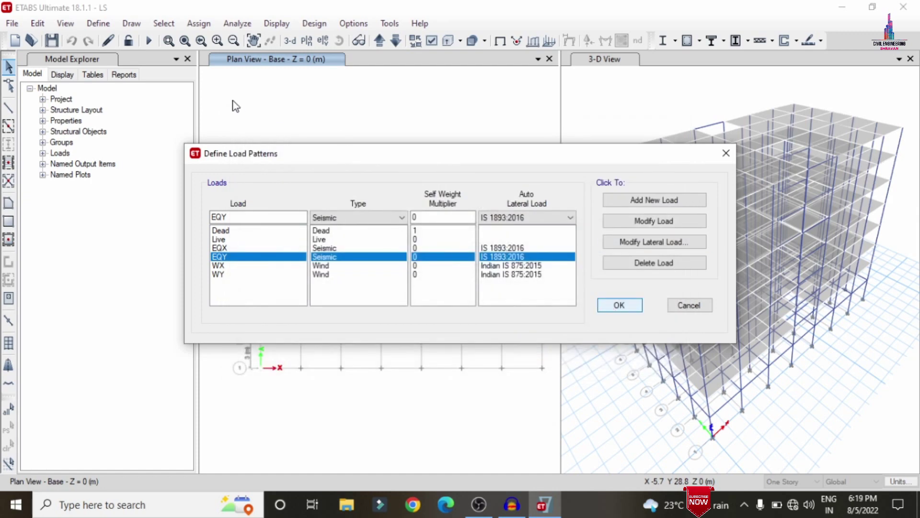
Step: Review the defined materials, checking the M30 and HYSD500 entries
left_click(98, 23)
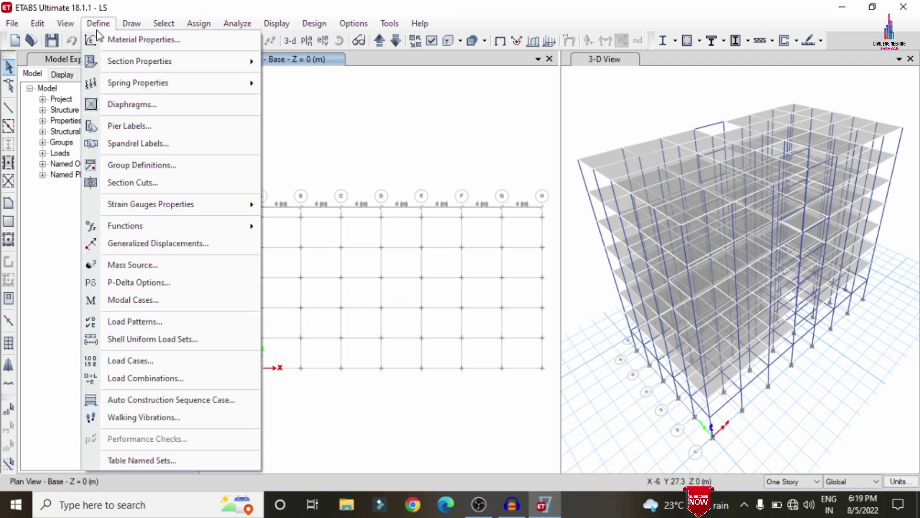
left_click(128, 38)
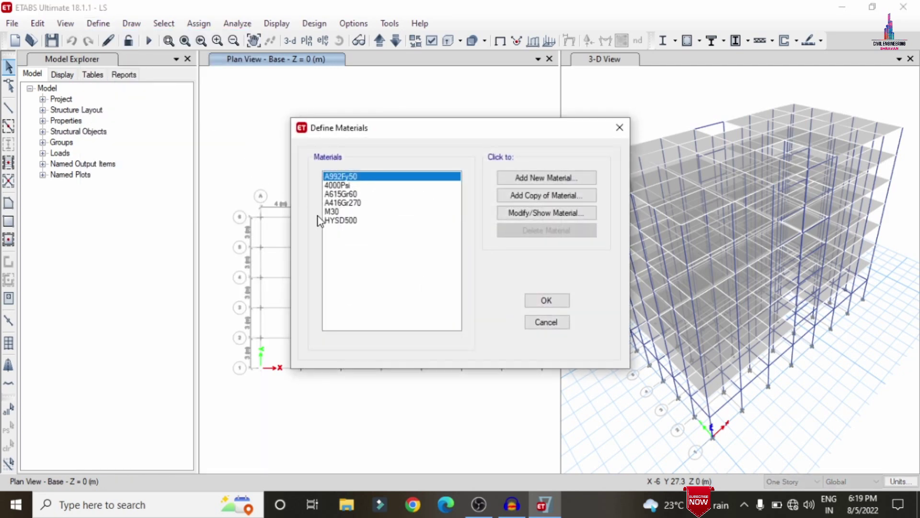
left_click(340, 214)
left_click(352, 222)
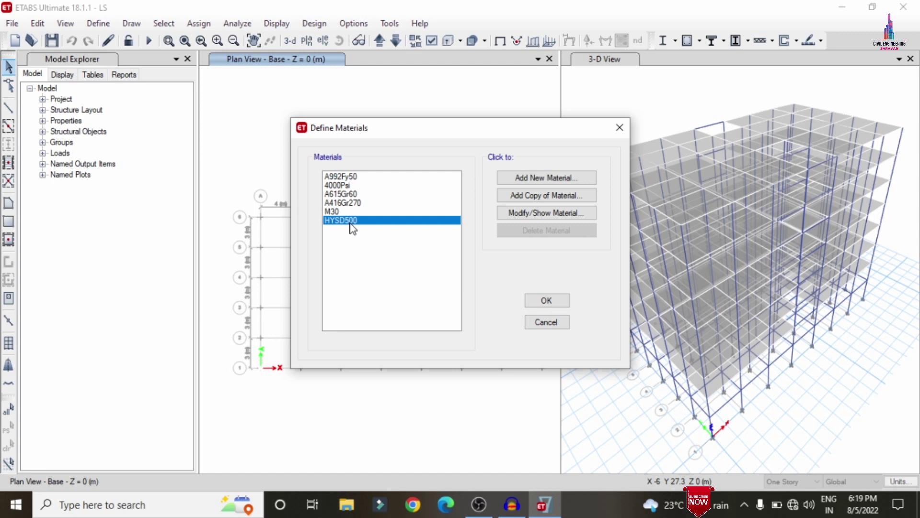
left_click(546, 301)
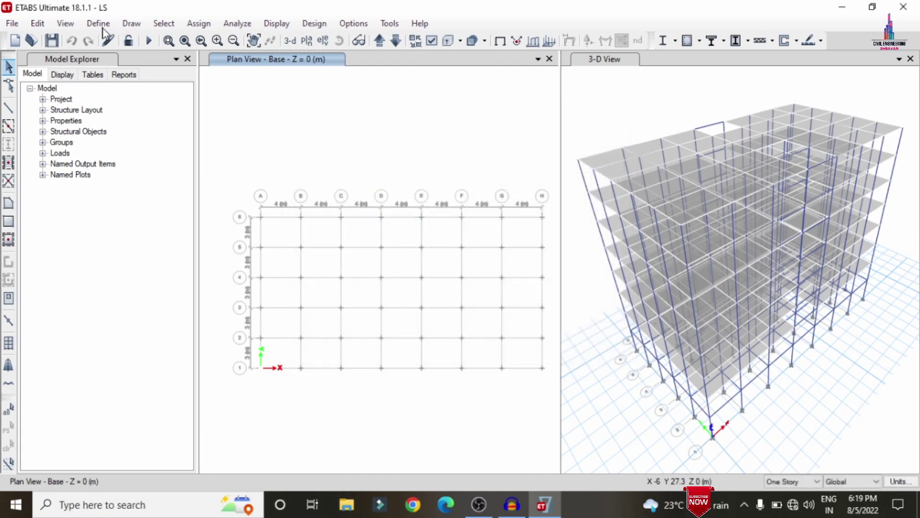
Step: Review the model's defined frame sections and slab section properties
left_click(97, 24)
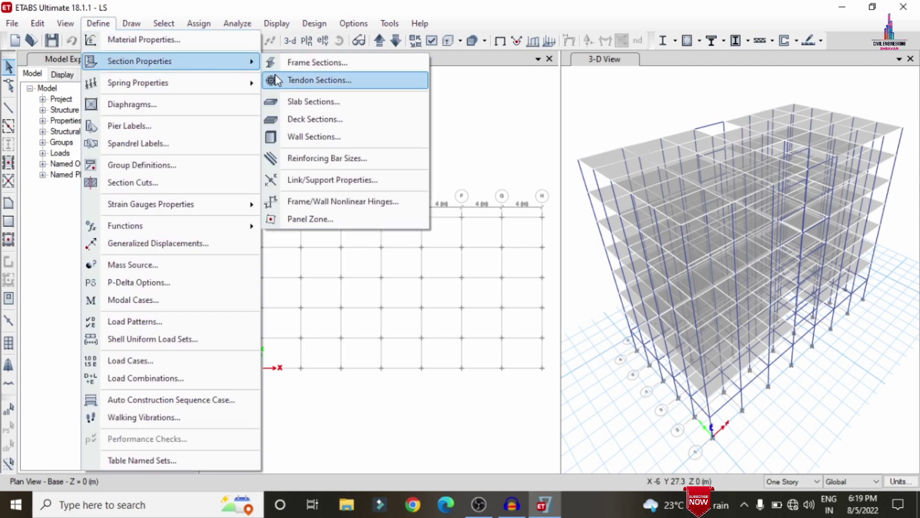
left_click(280, 67)
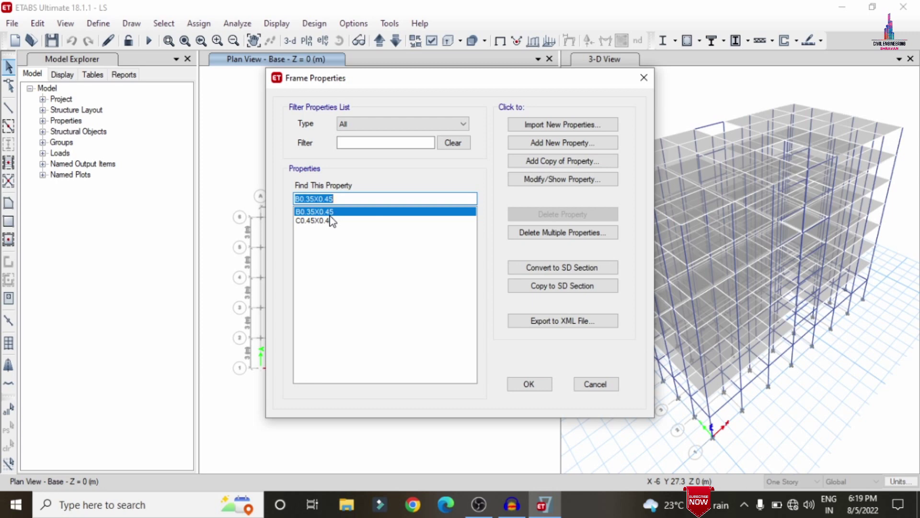
left_click(543, 389)
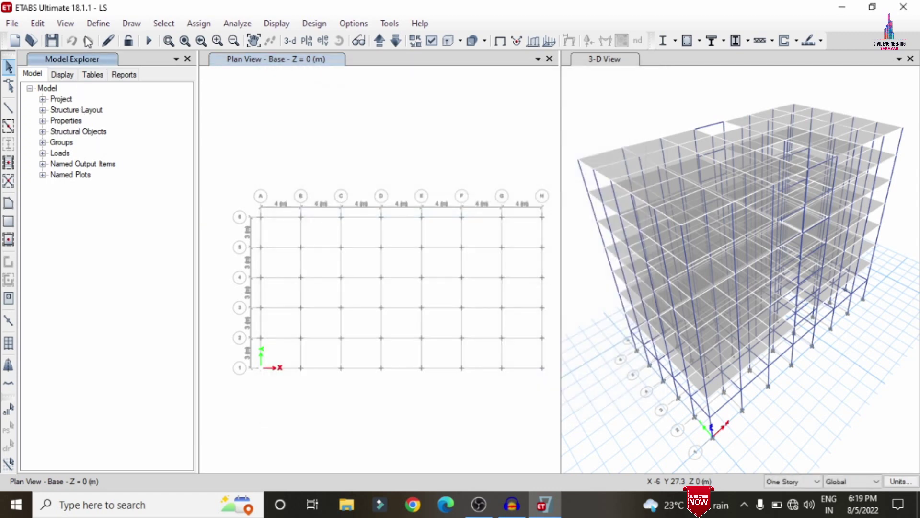
left_click(98, 23)
mouse_move(136, 59)
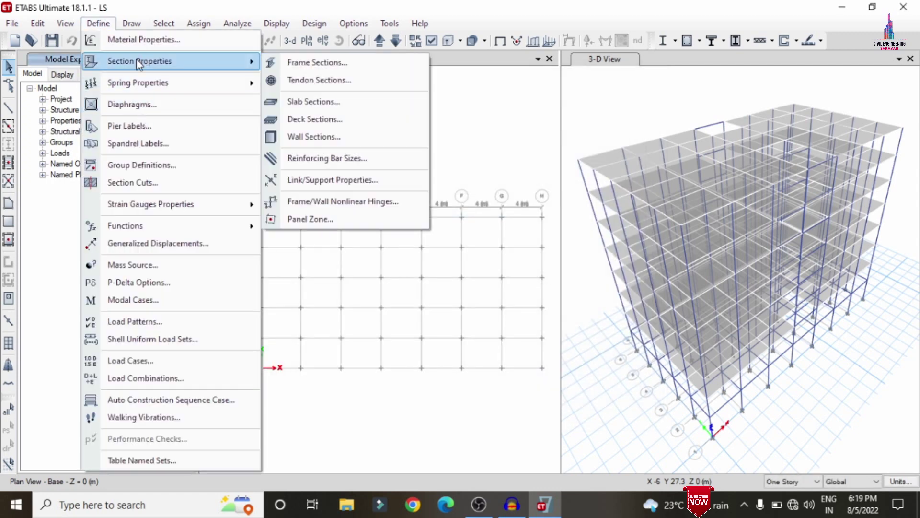
left_click(310, 103)
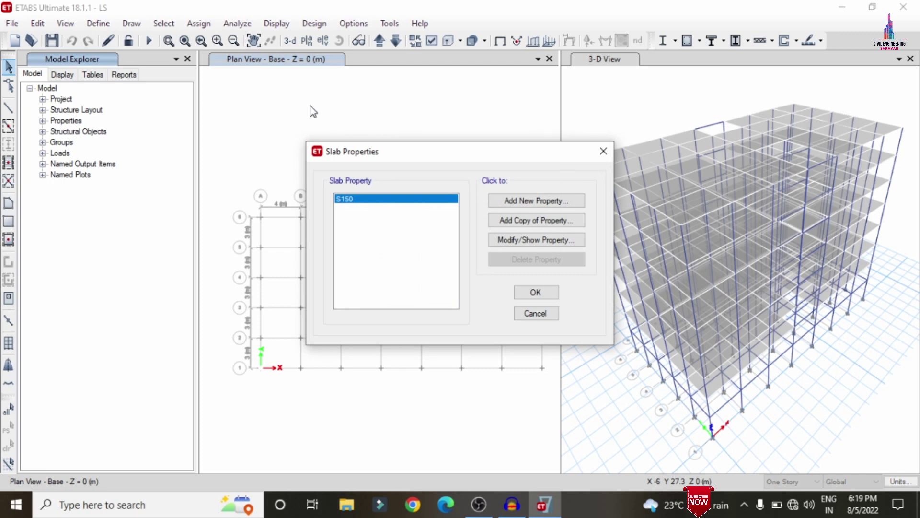
left_click(535, 292)
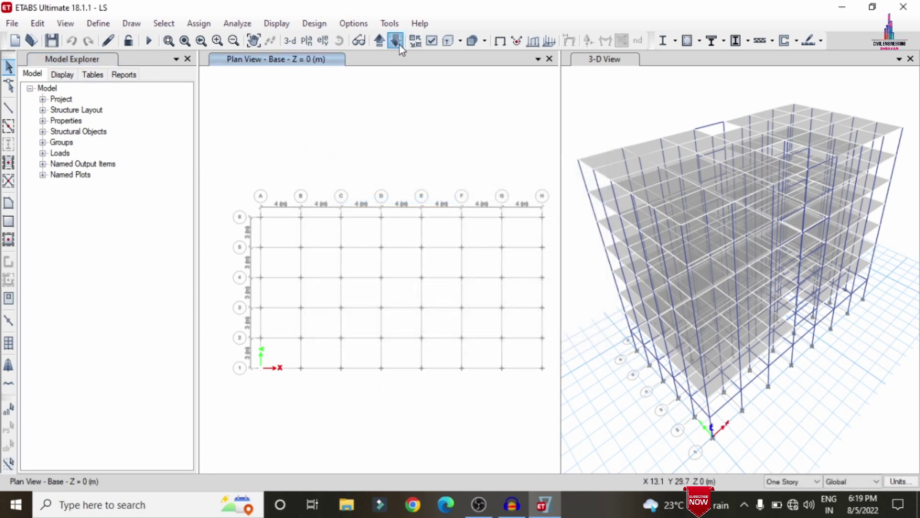
Step: Review the section assignment and uniform loads of the story 5 slab panel between grids C–D and 5–6, and clear the selection
left_click(400, 46)
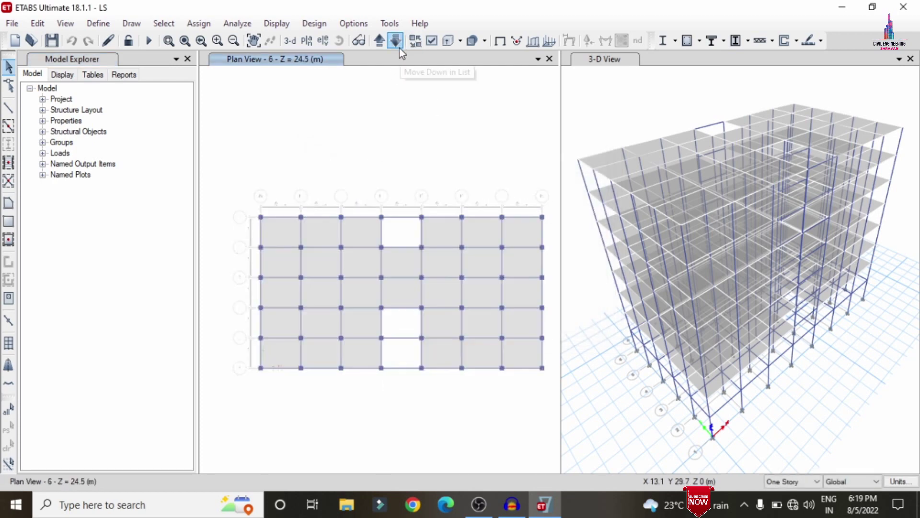
left_click(400, 48)
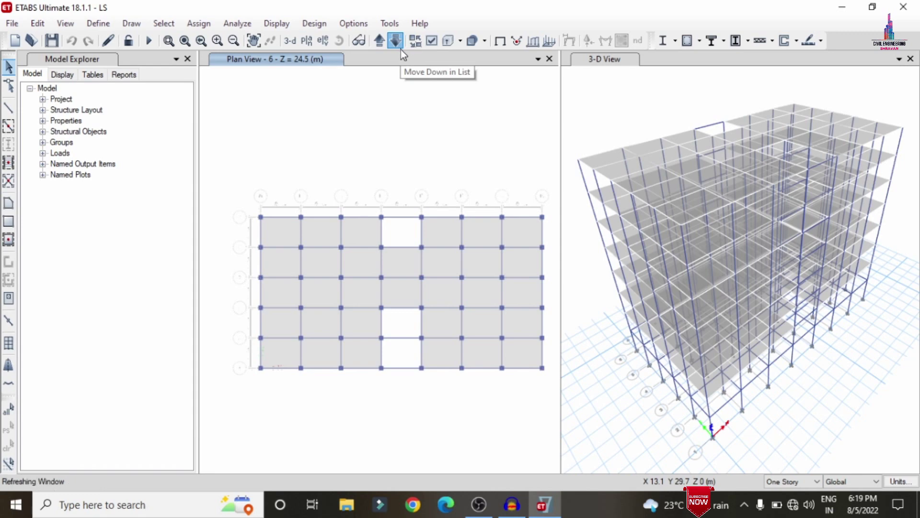
left_click(365, 237)
right_click(363, 235)
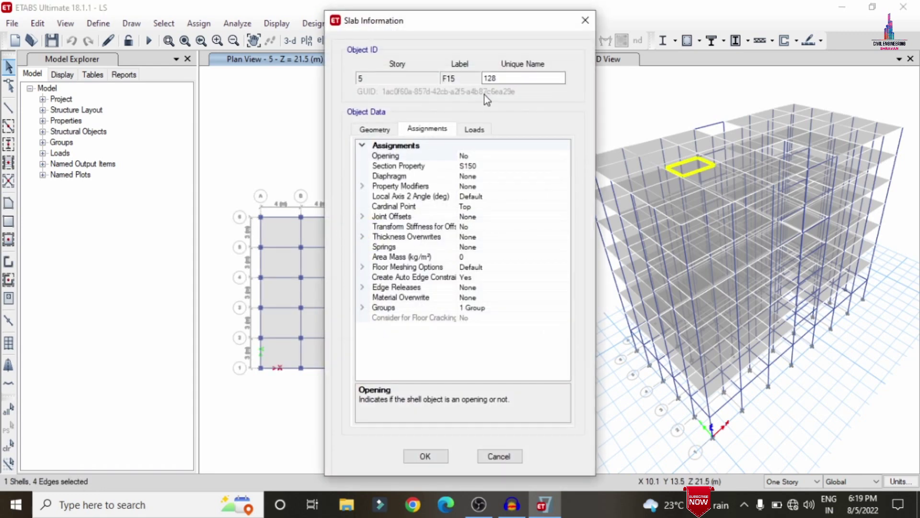
left_click(476, 131)
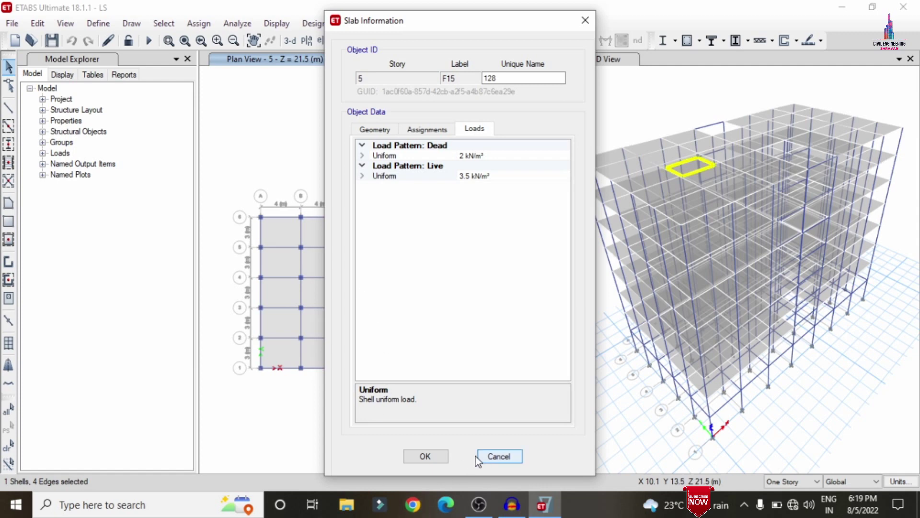
left_click(425, 456)
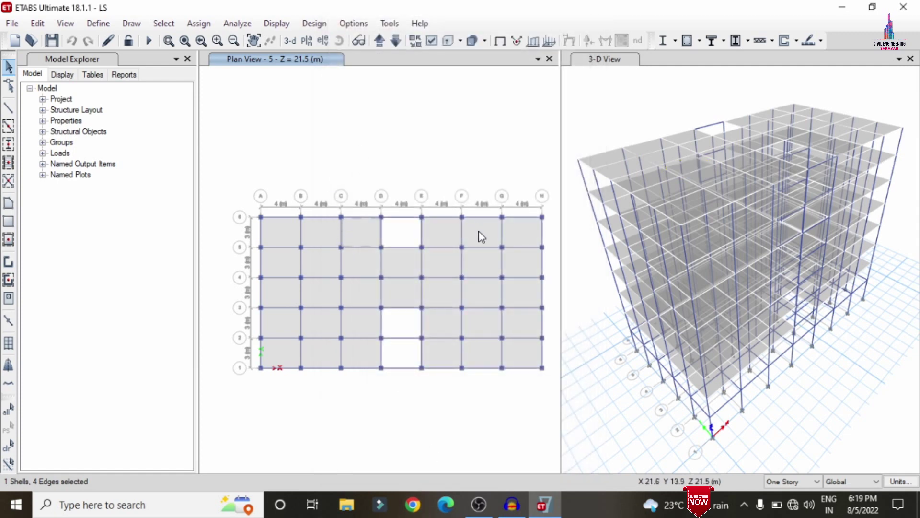
left_click(9, 445)
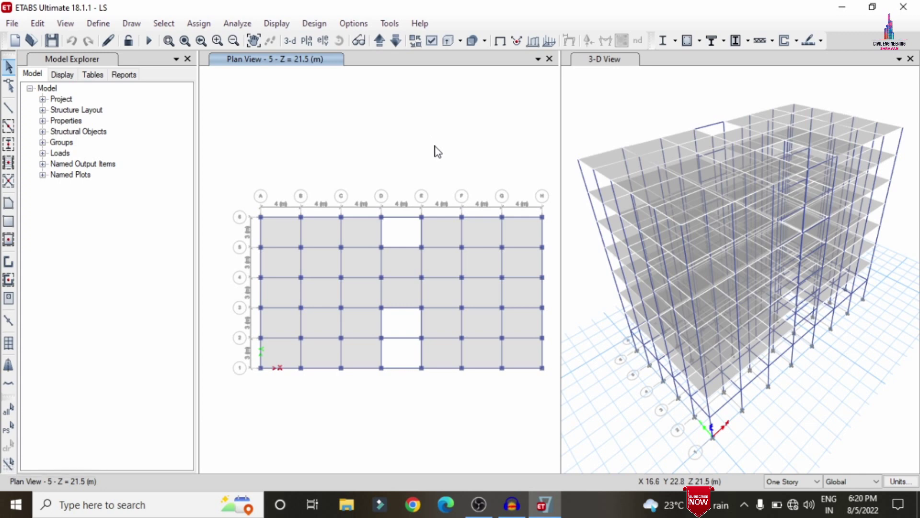
Step: Run a model check that includes joints against joints, frames and shells within a 1 mm tolerance, and dismiss the report
left_click(232, 23)
left_click(252, 41)
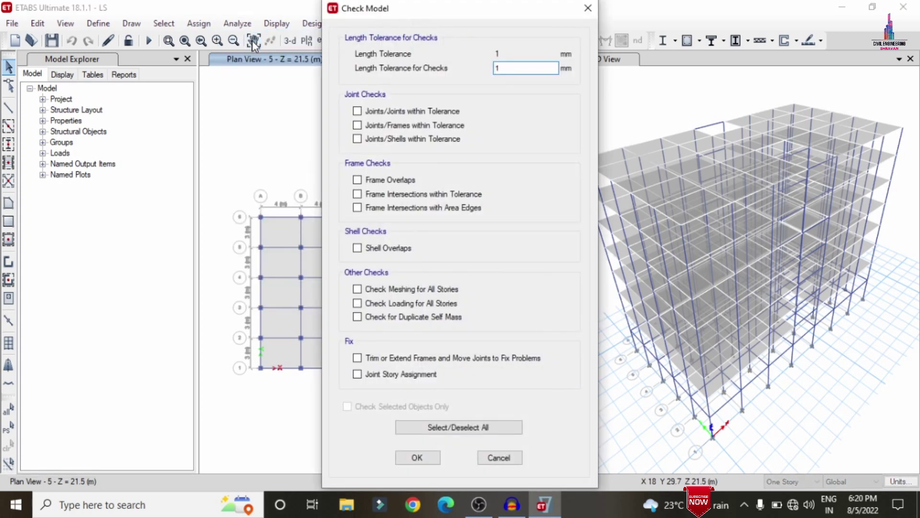
left_click(357, 110)
left_click(357, 125)
left_click(357, 138)
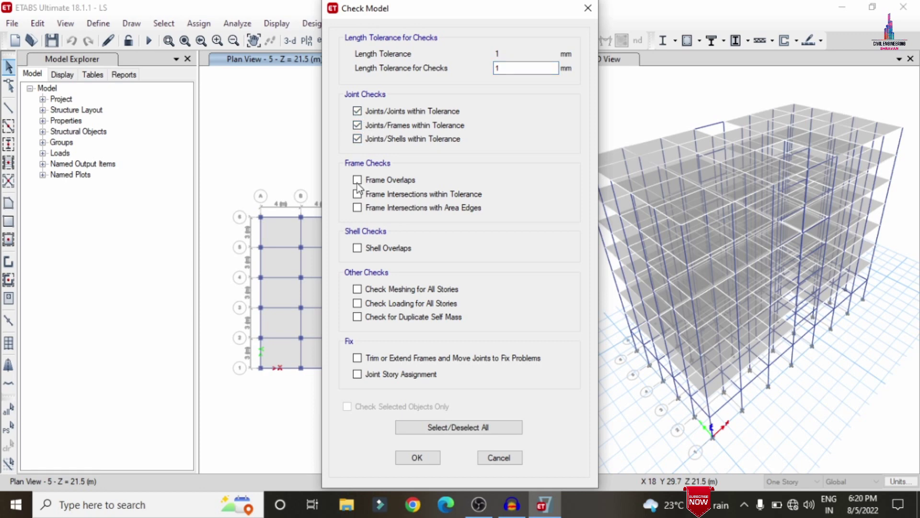
left_click(415, 457)
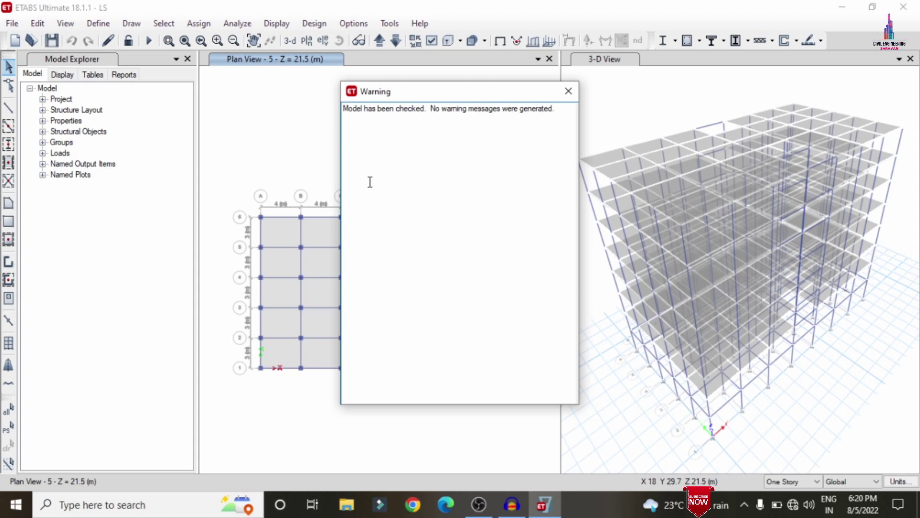
left_click(569, 89)
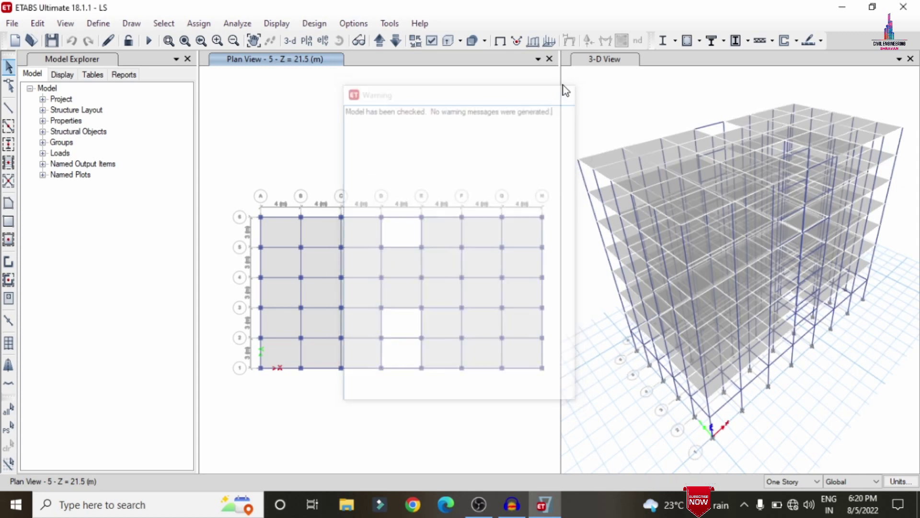
Step: Run the analysis for all load cases and inspect the dead load deformed shape in the 3-D view
left_click(318, 24)
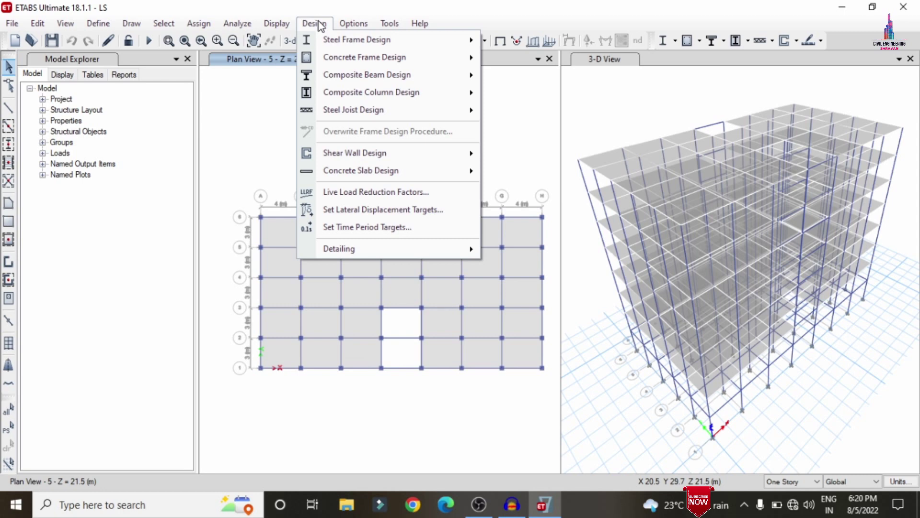
mouse_move(237, 23)
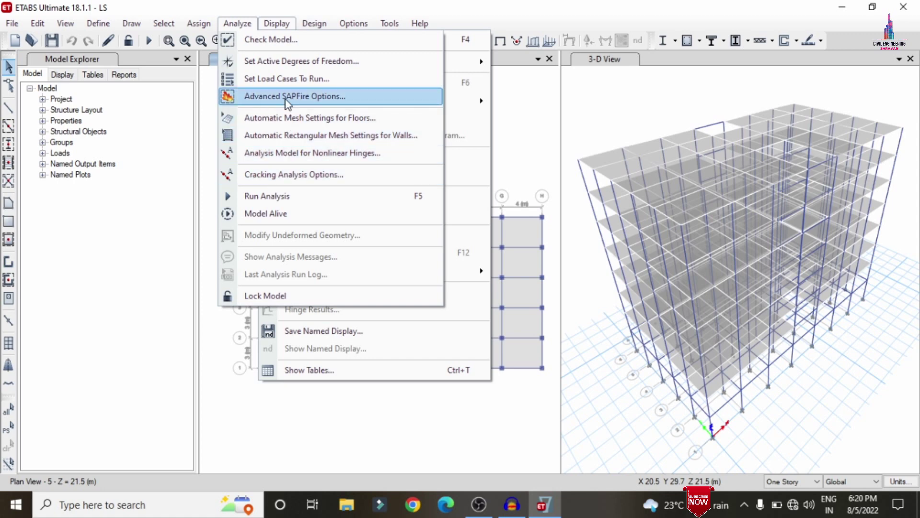
left_click(285, 79)
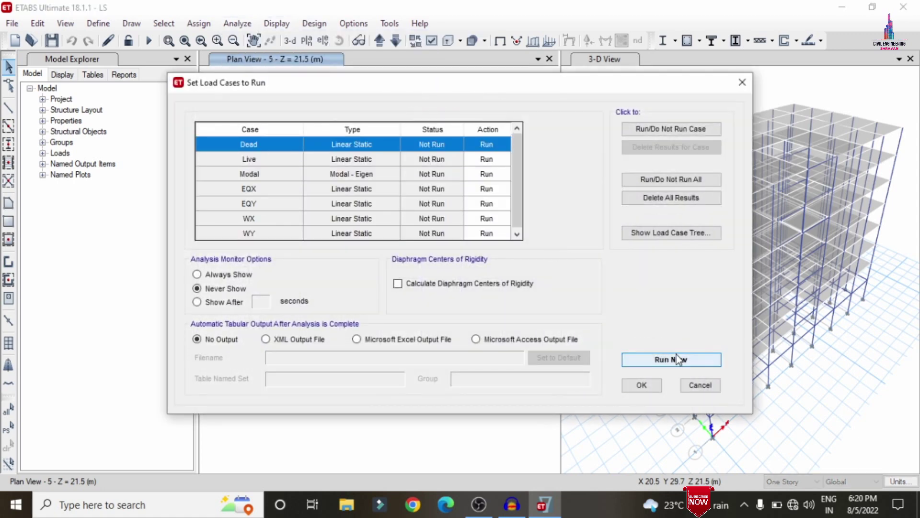
left_click(666, 364)
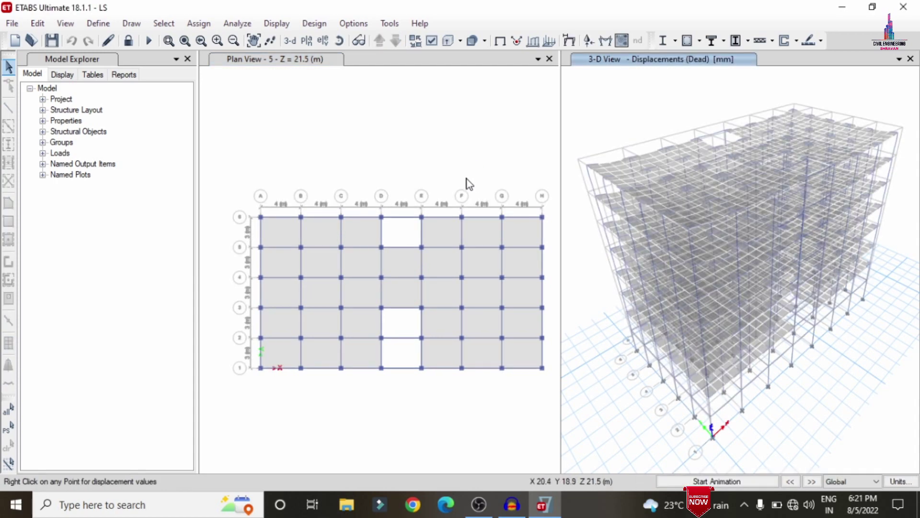
right_click(709, 169)
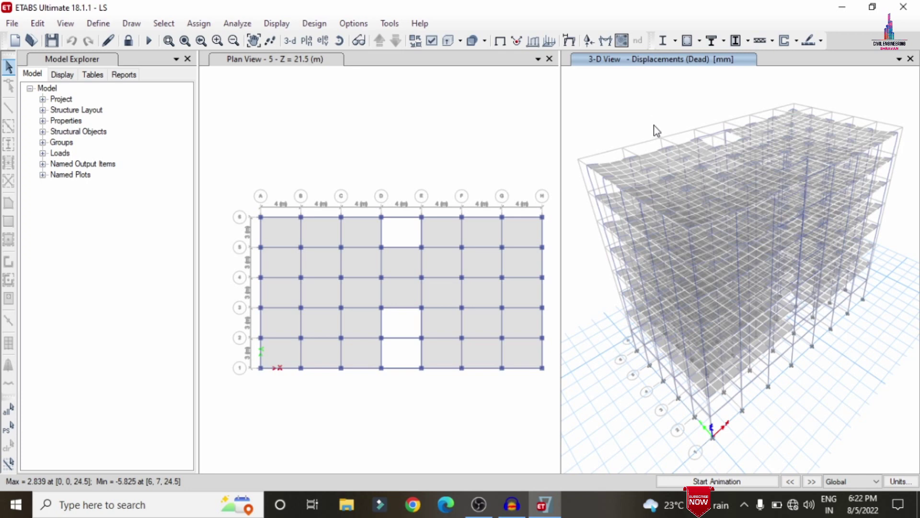
Step: Display the Shear 2-2 force diagram of the frames for the Dead load case
left_click(286, 26)
mouse_move(300, 100)
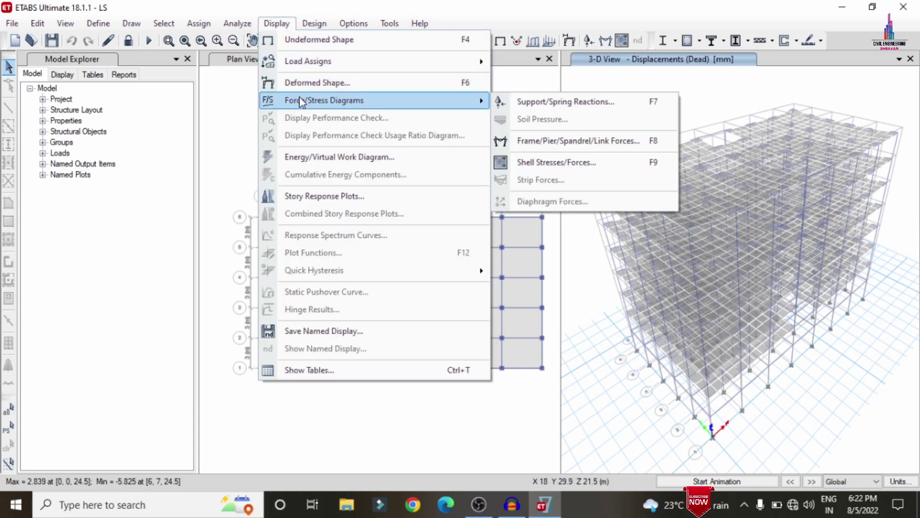
left_click(530, 139)
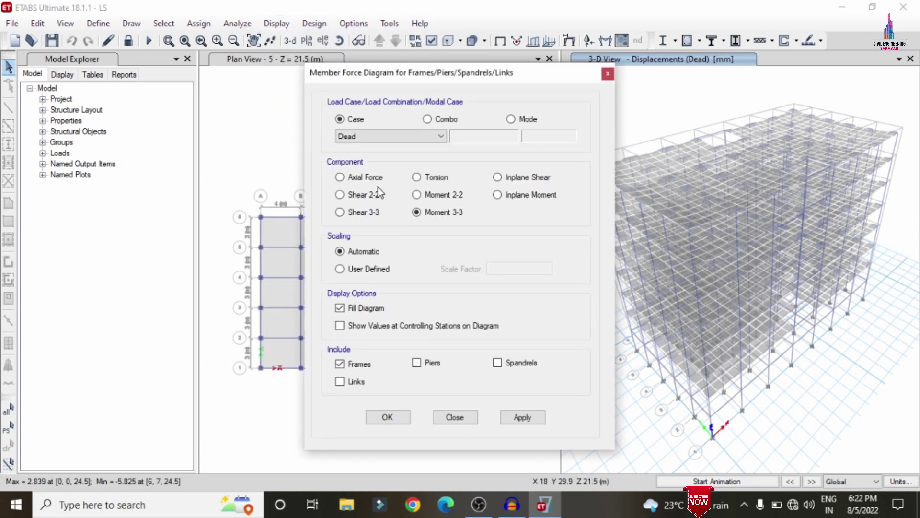
left_click(370, 196)
left_click(521, 417)
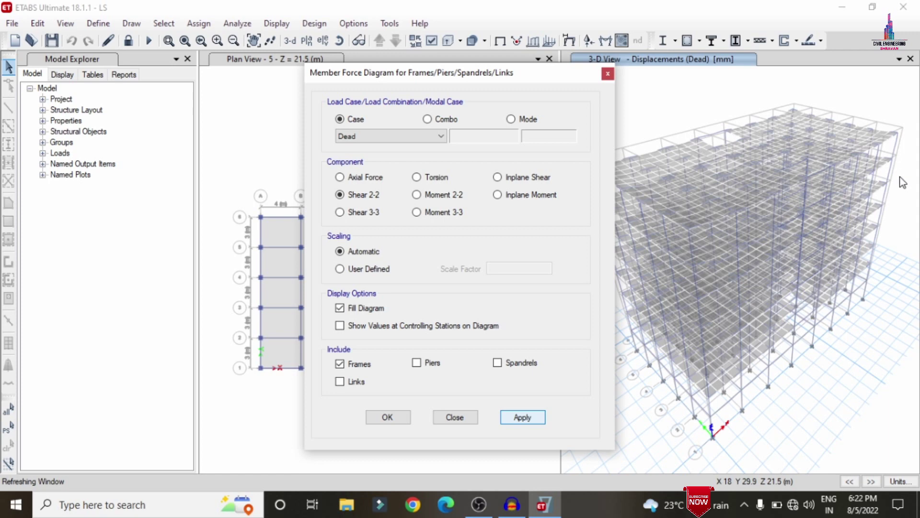
Step: Display the frames' Moment 3-3 diagram and their Torsion diagram for the Dead load case
left_click(451, 210)
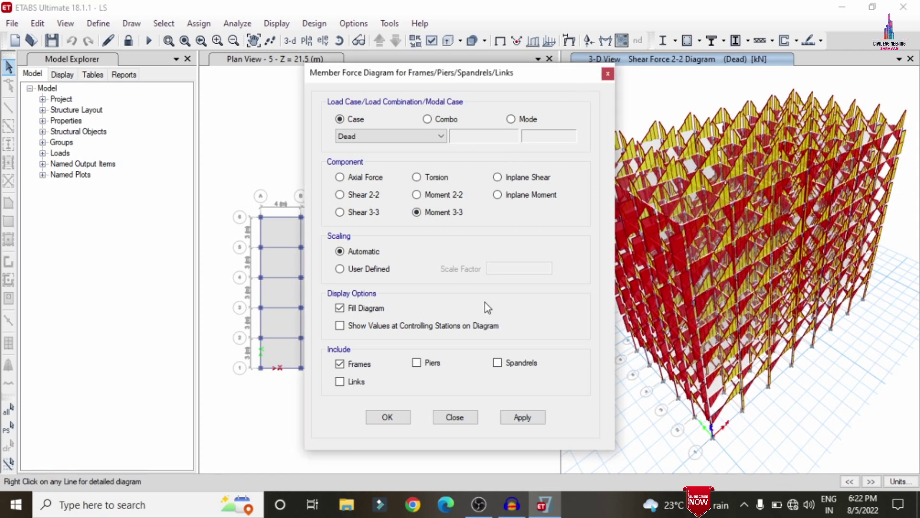
left_click(511, 407)
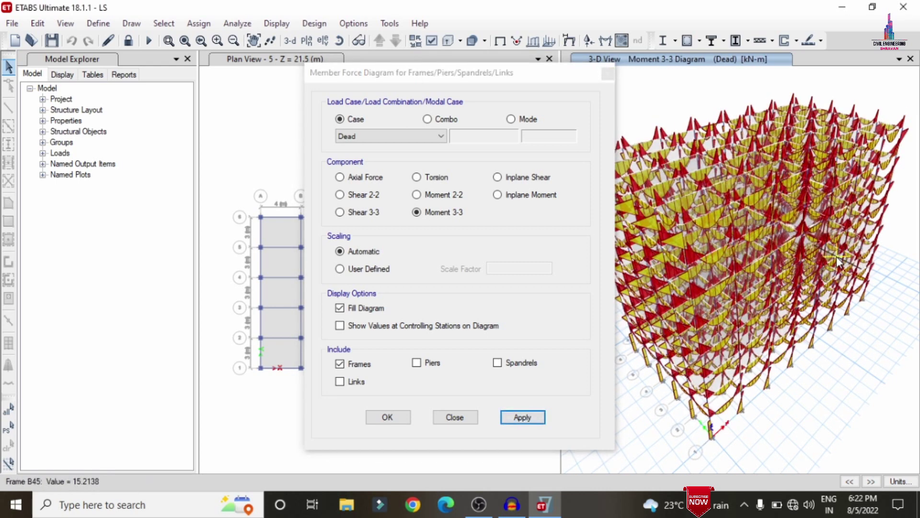
left_click(416, 177)
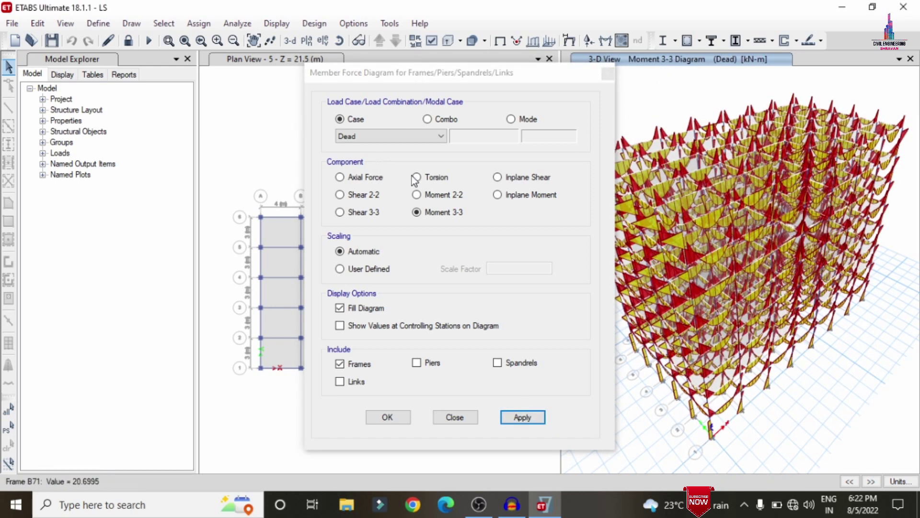
left_click(536, 423)
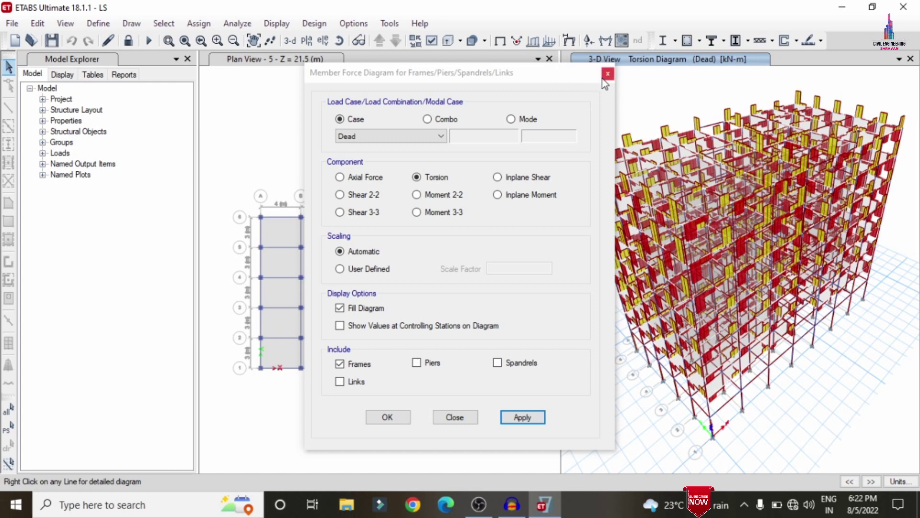
left_click(607, 74)
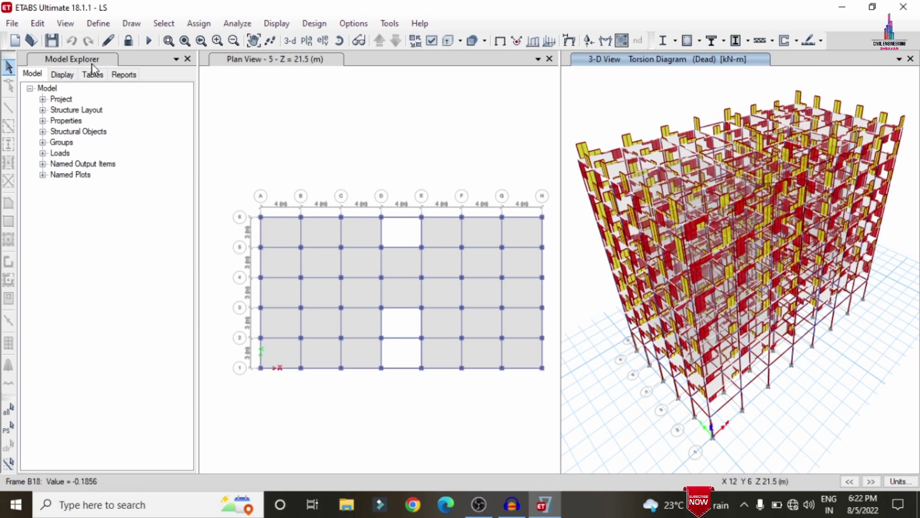
Step: Unlock the model, deleting the analysis results, and add auto-width layer A design strips along the X grid lines on story 6
left_click(124, 46)
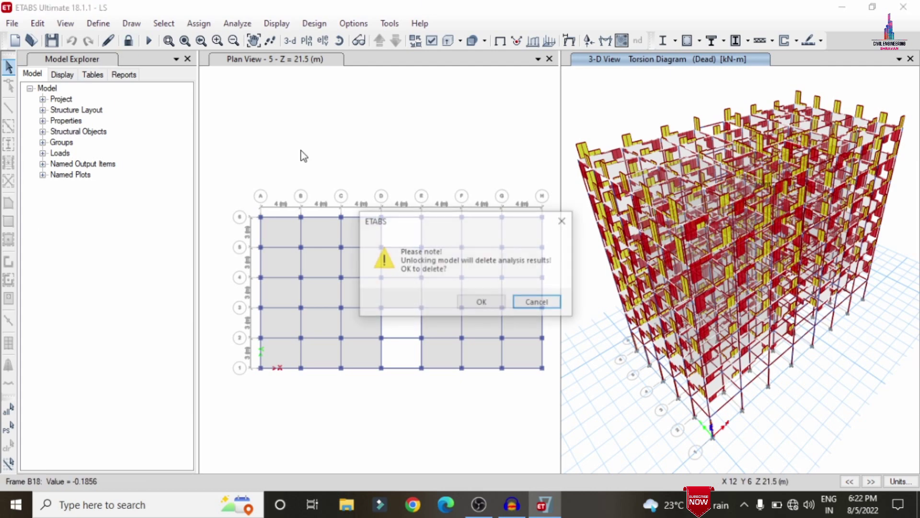
left_click(496, 305)
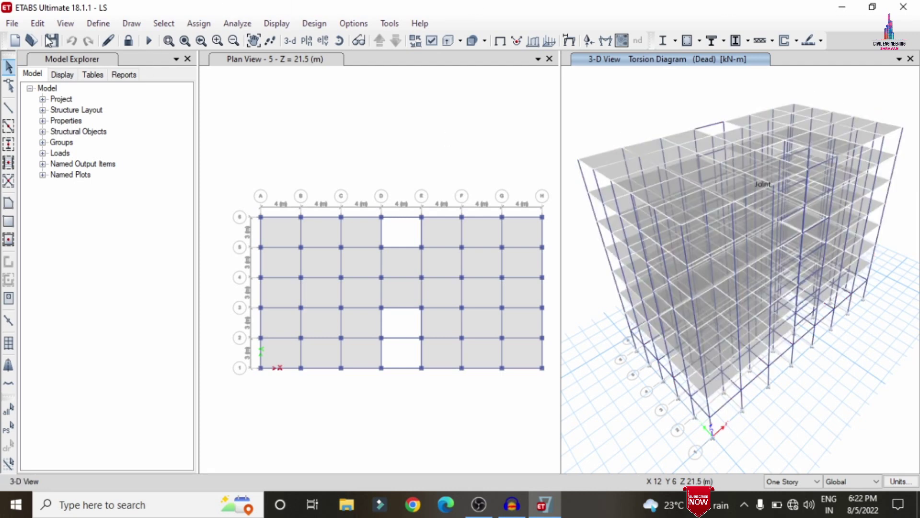
left_click(38, 24)
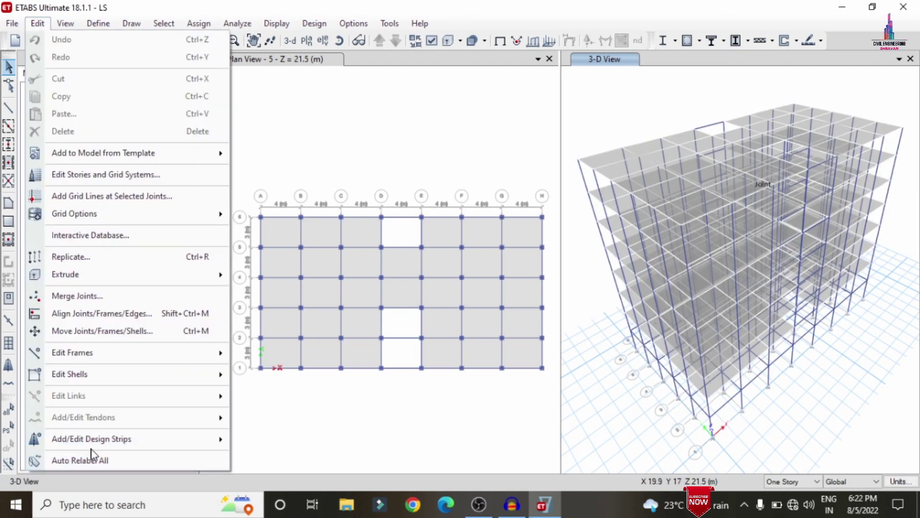
mouse_move(94, 446)
left_click(292, 439)
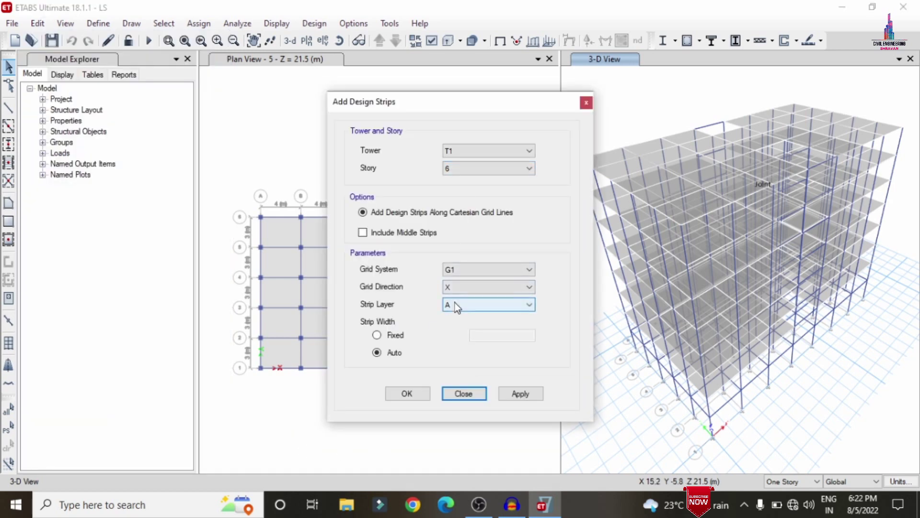
left_click(522, 393)
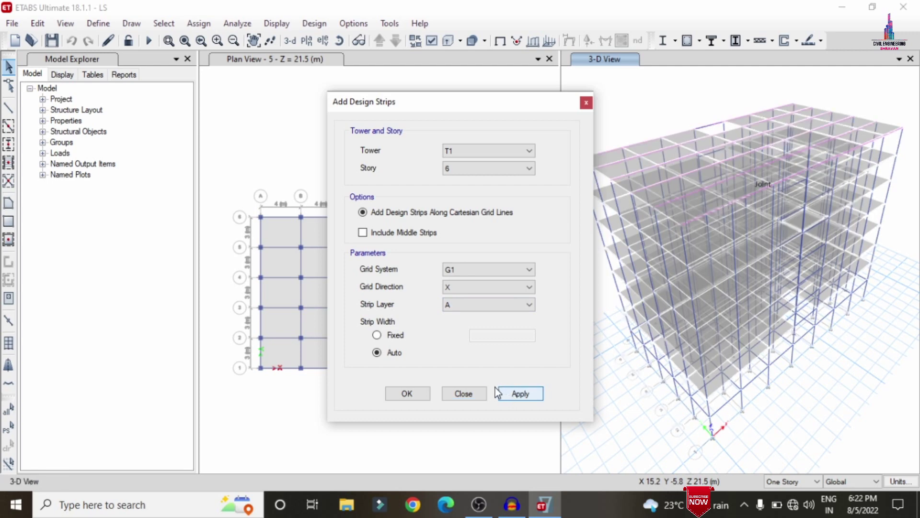
Step: Add auto-width design strips along the Y grid direction in strip layer B on story 6
left_click(484, 288)
left_click(470, 314)
left_click(470, 306)
left_click(459, 323)
left_click(521, 395)
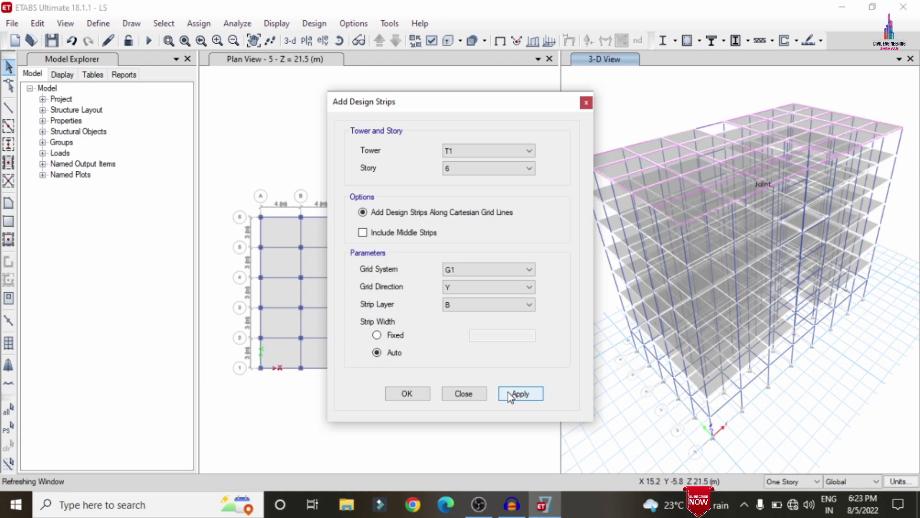
Step: Add auto-width design strips along the X grid direction in strip layer A on story 5
left_click(456, 169)
left_click(451, 168)
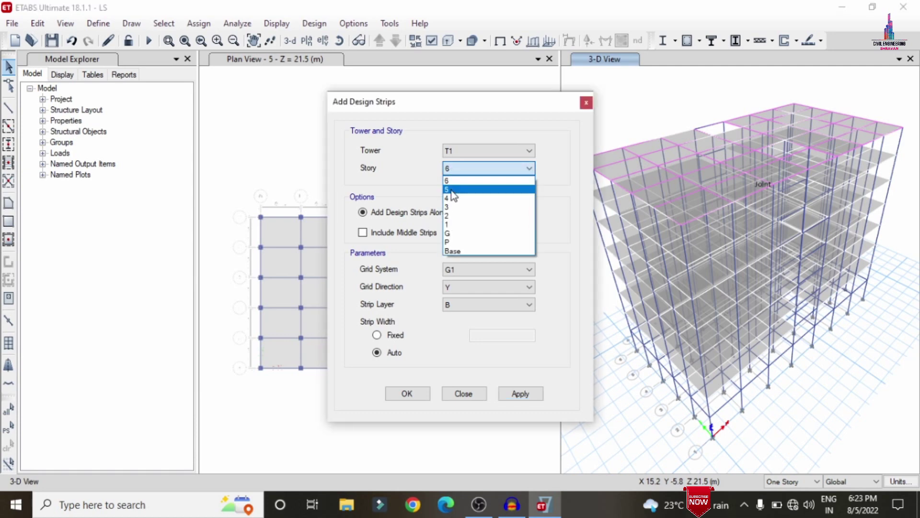
left_click(451, 190)
left_click(452, 287)
left_click(452, 300)
left_click(452, 309)
left_click(453, 321)
left_click(518, 395)
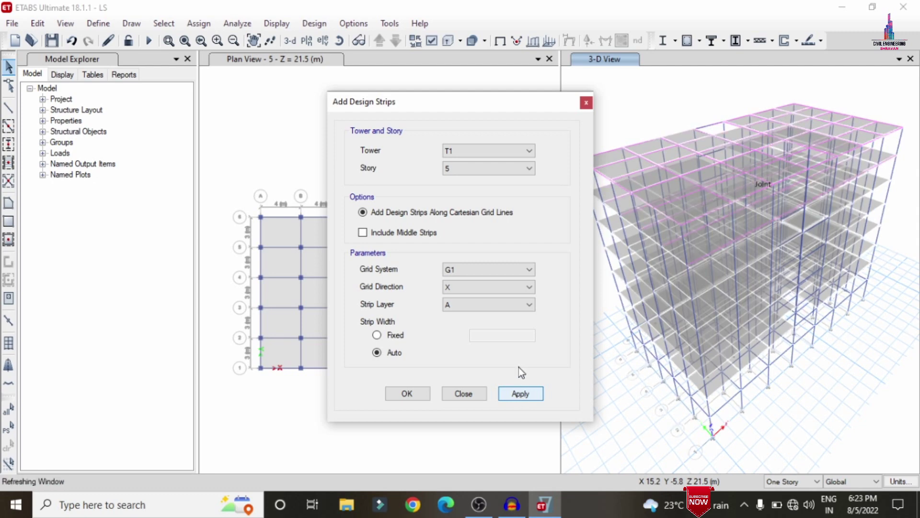
Step: Add auto-width design strips along the Y grid direction in strip layer B on story 5
left_click(491, 285)
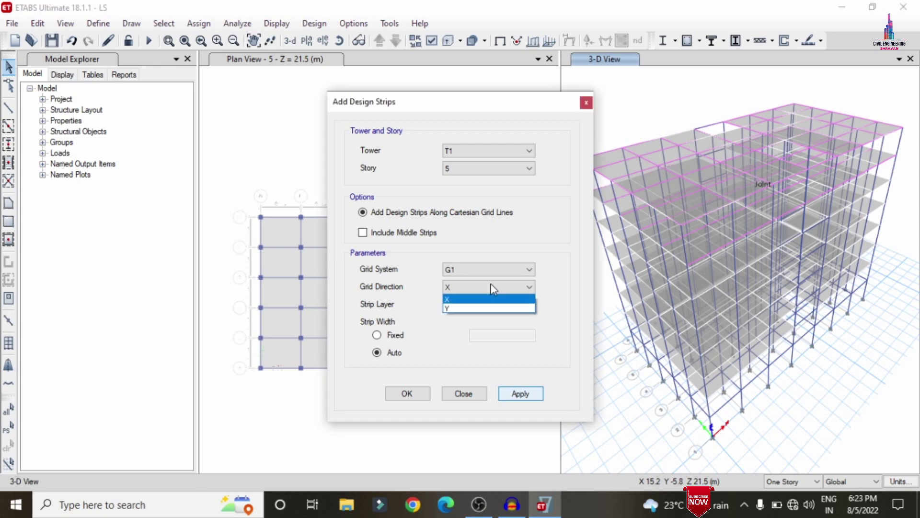
left_click(479, 306)
left_click(480, 305)
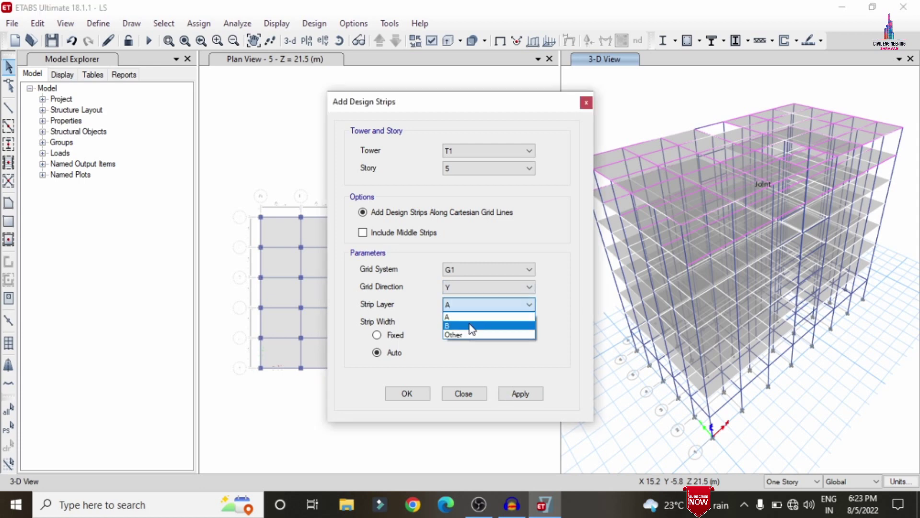
left_click(472, 326)
left_click(519, 394)
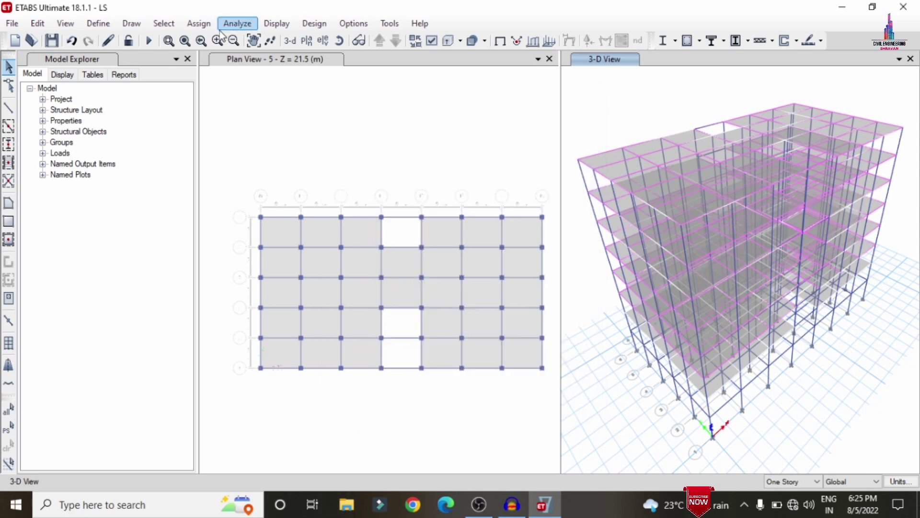
Step: Run the analysis for all load cases and inspect the dead-load displacements of a joint on story 6
left_click(237, 23)
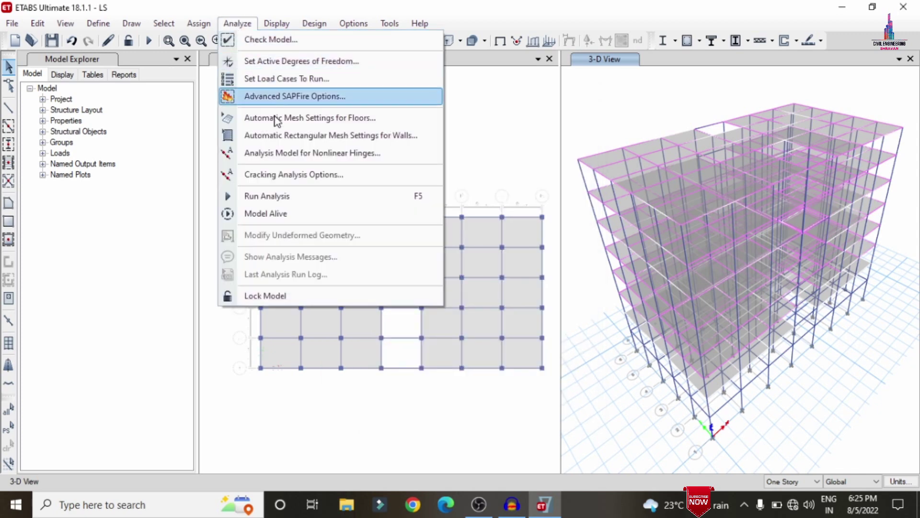
left_click(311, 79)
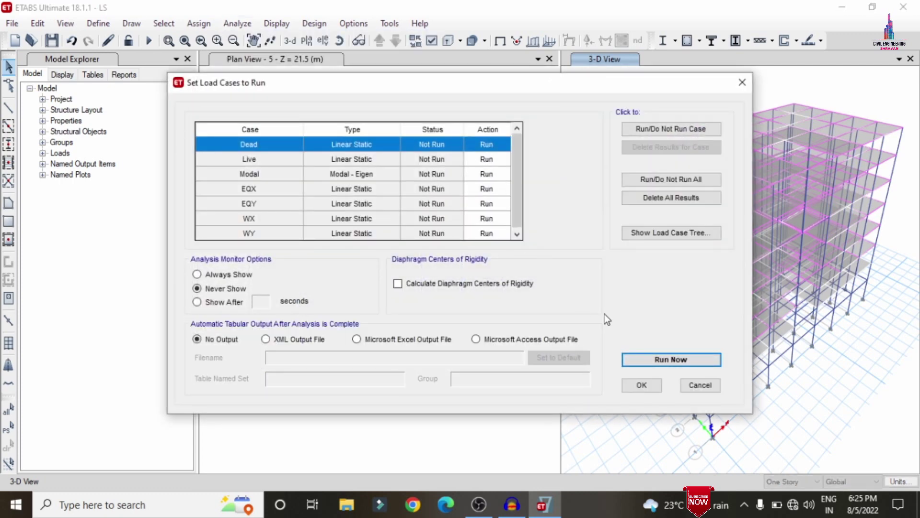
left_click(661, 363)
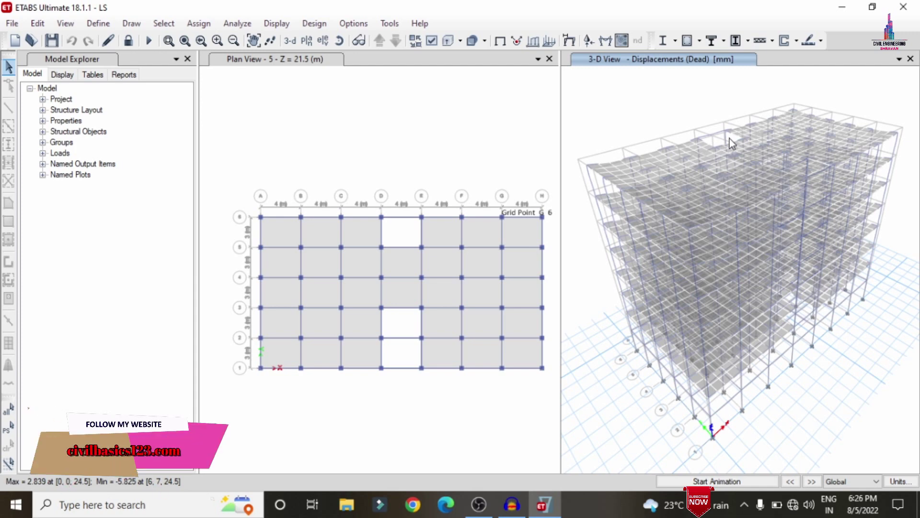
right_click(729, 138)
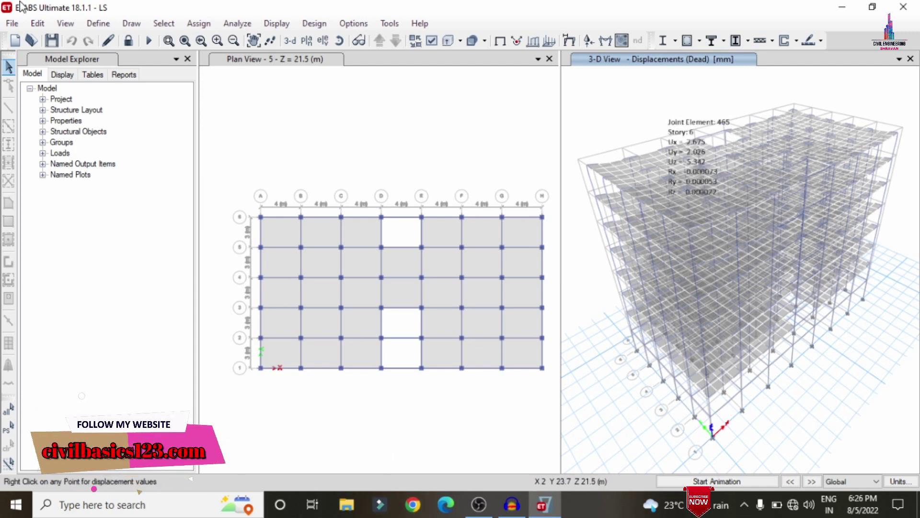
Step: Accept the IS 456:2000 concrete frame design preferences and run the concrete frame design check
left_click(309, 25)
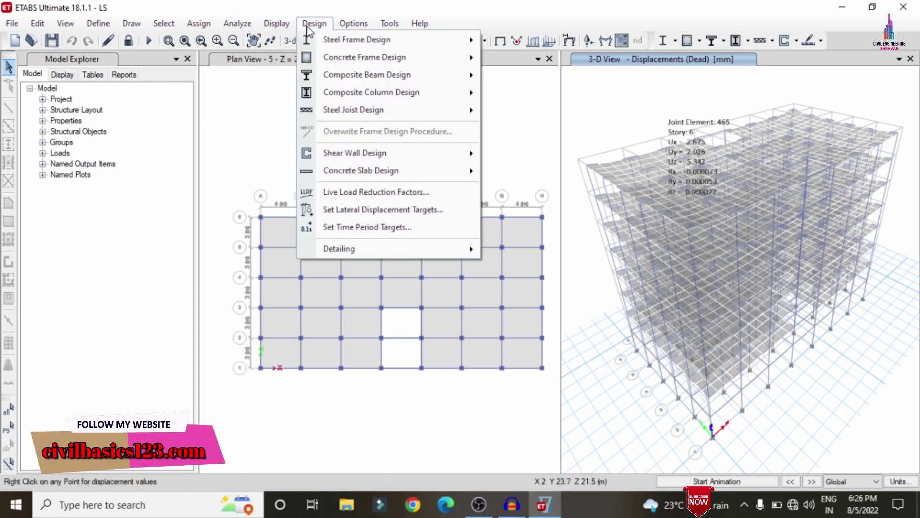
mouse_move(343, 58)
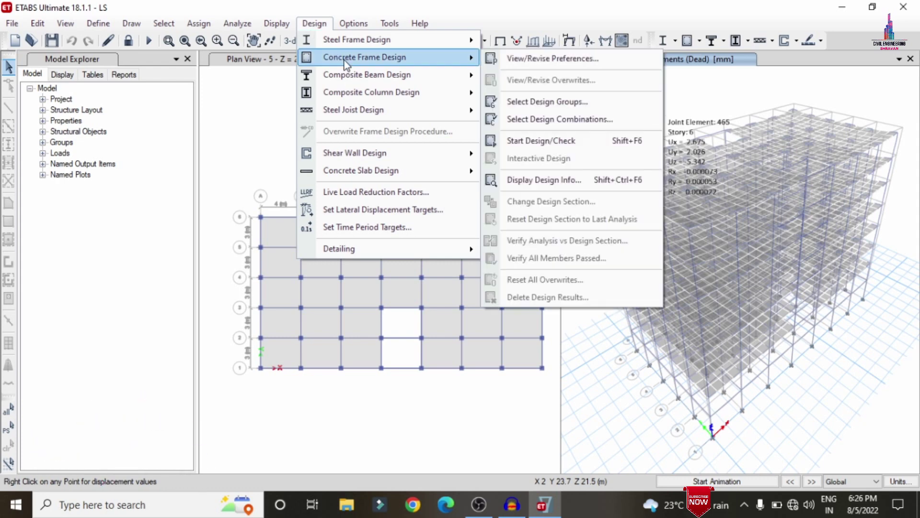
left_click(542, 58)
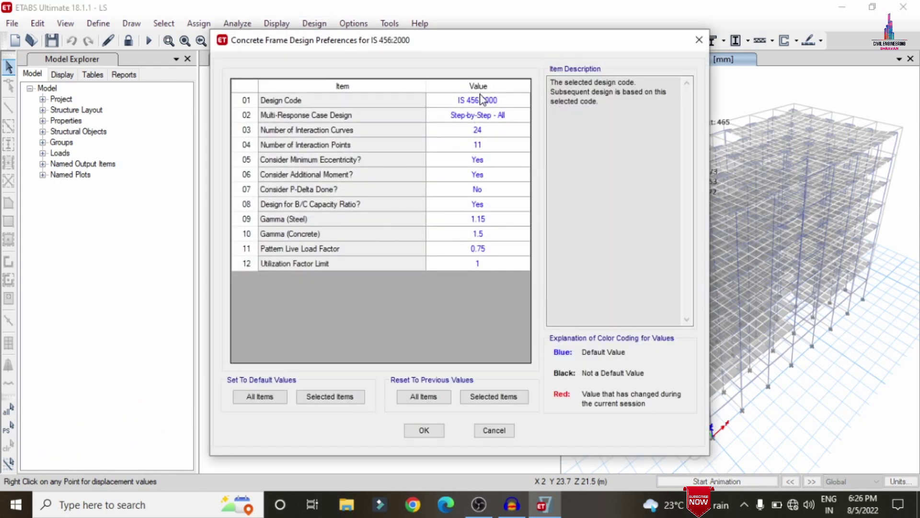
left_click(443, 434)
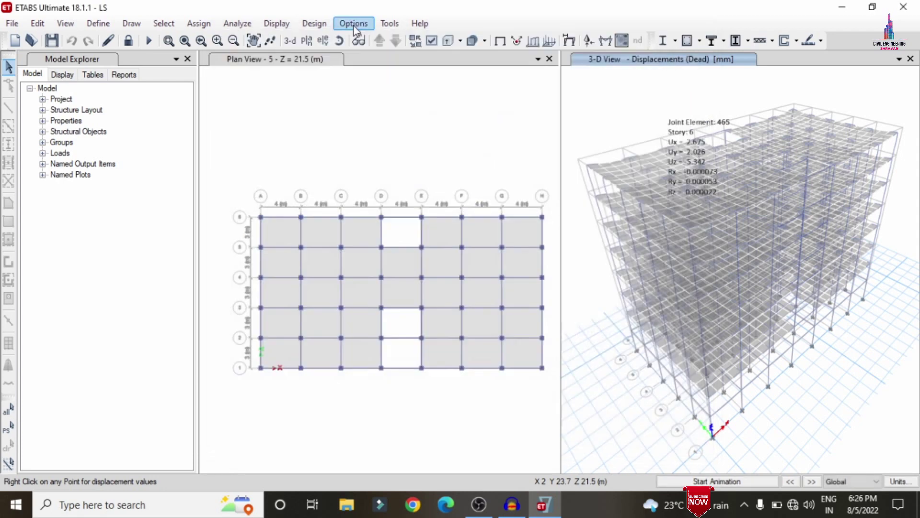
left_click(314, 23)
mouse_move(338, 65)
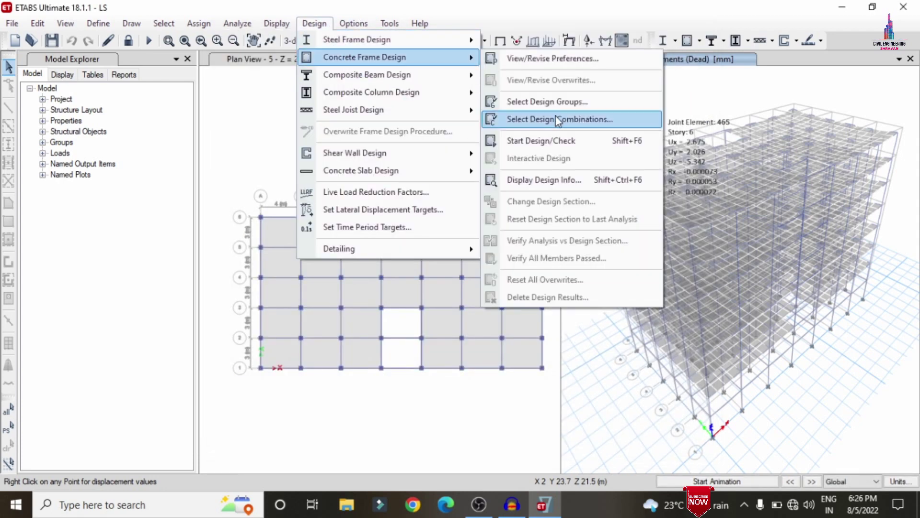
left_click(559, 139)
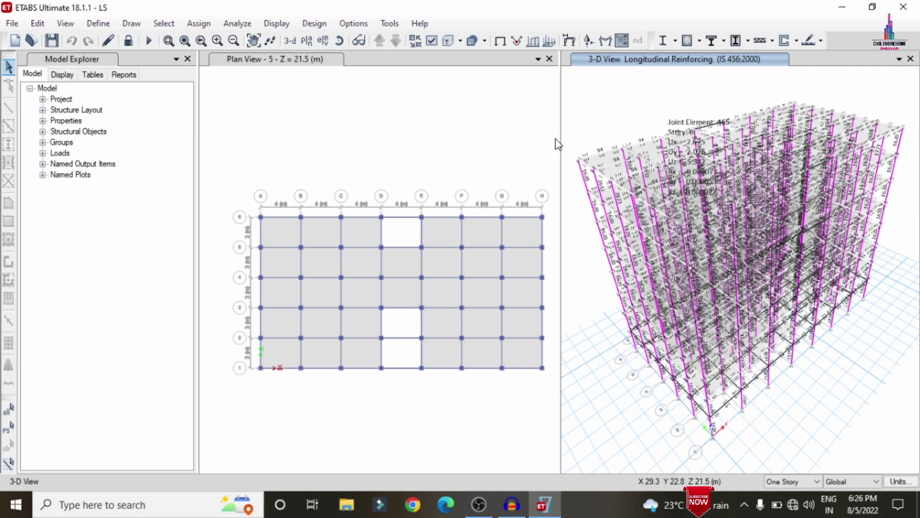
Step: Review and accept the concrete slab design preferences with IS 456:2000 as the design code
left_click(820, 44)
left_click(779, 55)
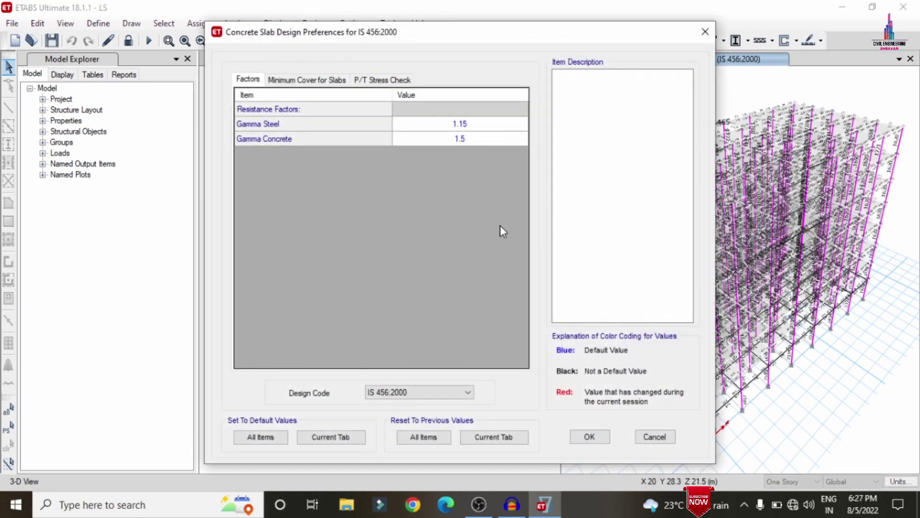
left_click(589, 437)
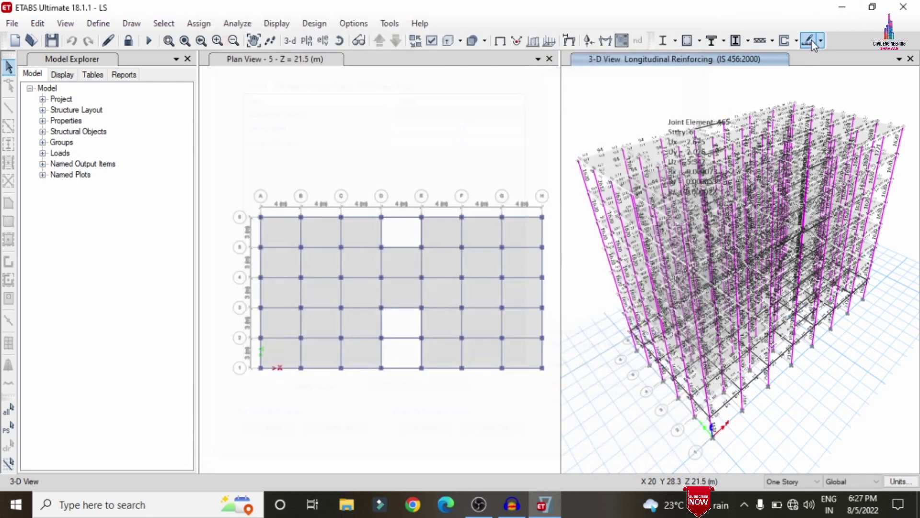
Step: Select stories 6 through P, excluding Base, for slab design and run the concrete slab design
left_click(820, 42)
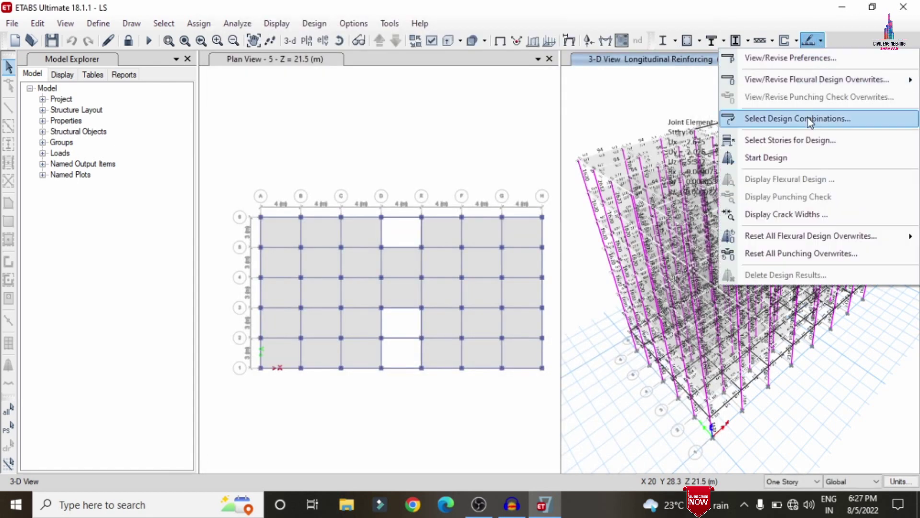
left_click(805, 144)
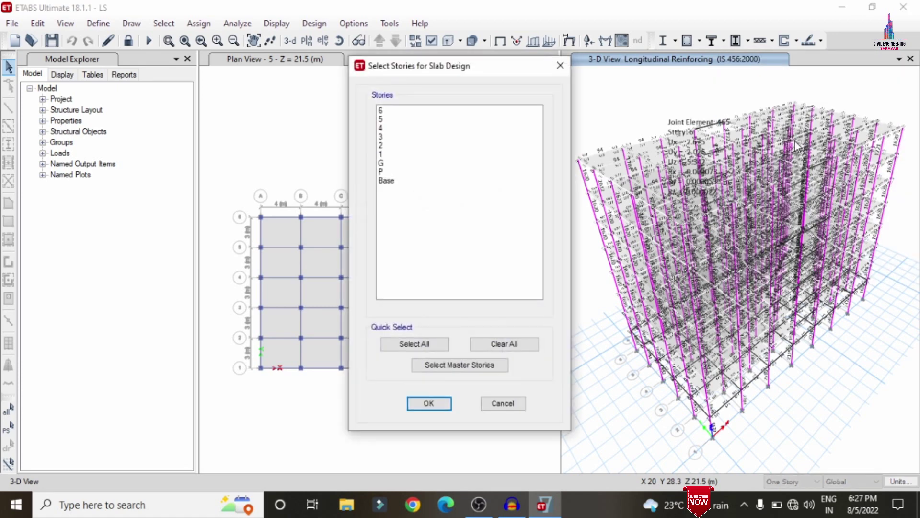
left_click_drag(417, 111, 433, 176)
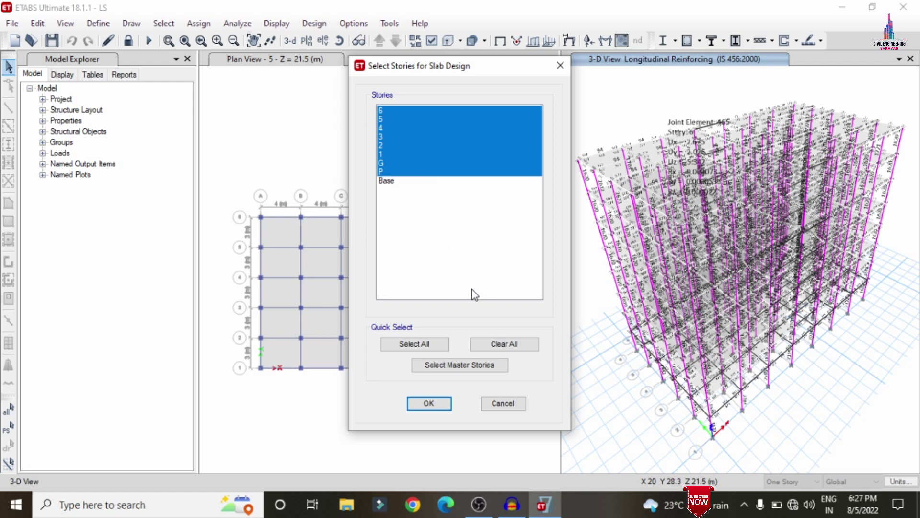
left_click(422, 406)
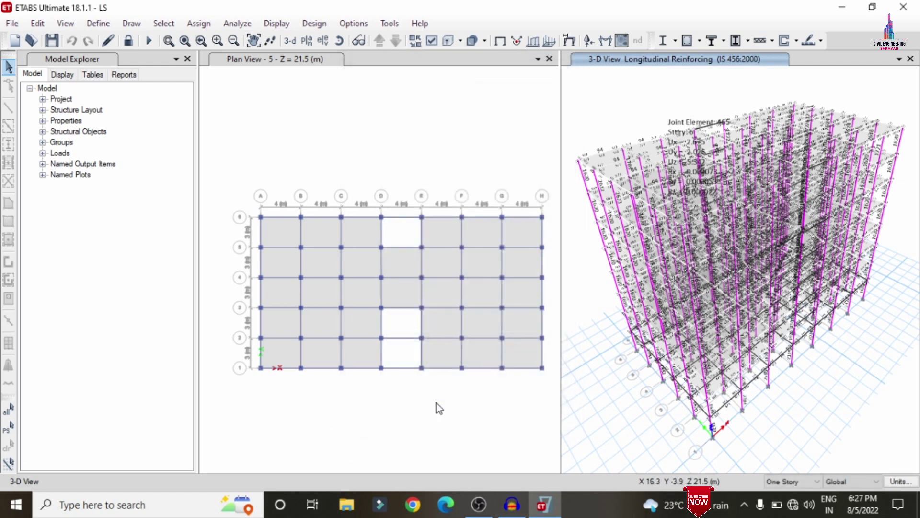
left_click(823, 40)
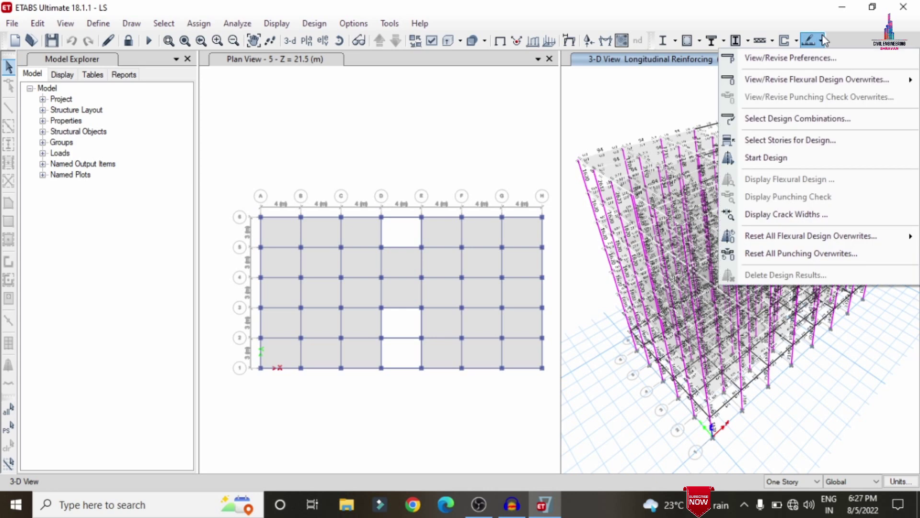
left_click(797, 157)
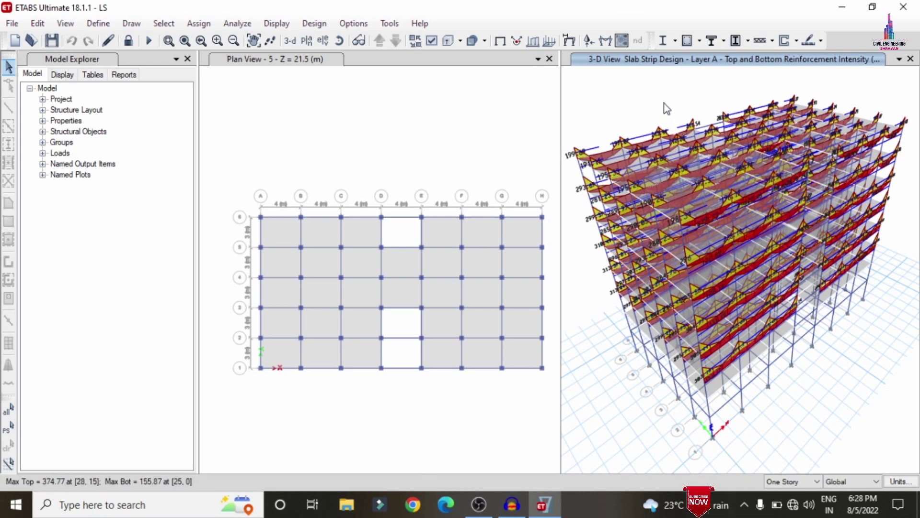
Step: Save and close the ETABS model, and launch CSiDetail 18 in a maximized window
key("ctrl+s")
left_click(903, 7)
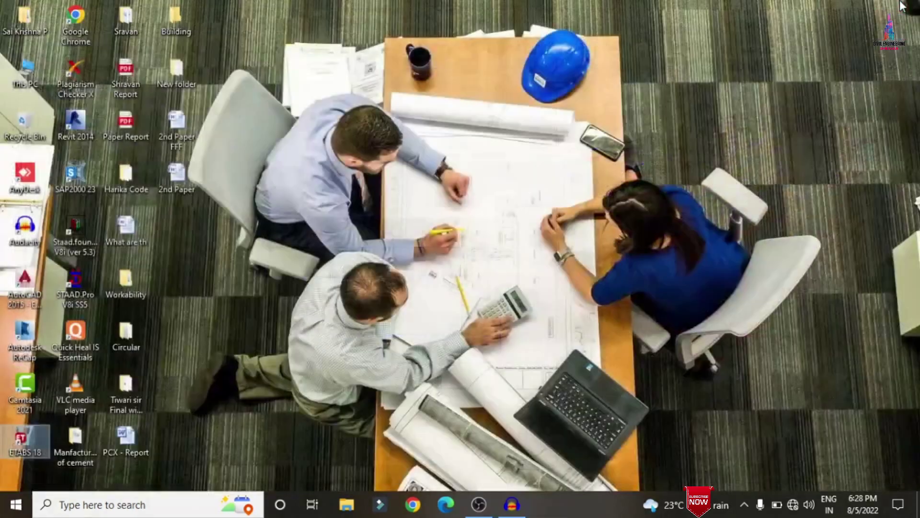
left_click(57, 512)
type("csi")
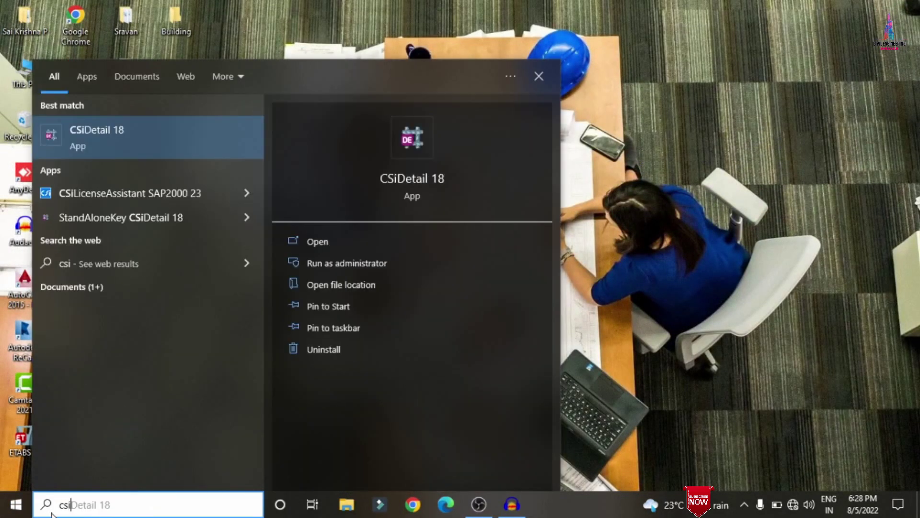
key("Escape")
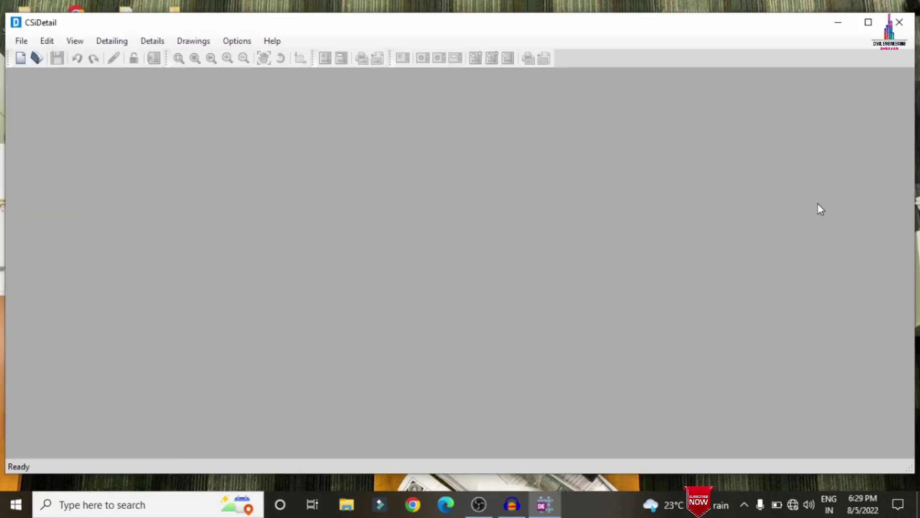
left_click(867, 22)
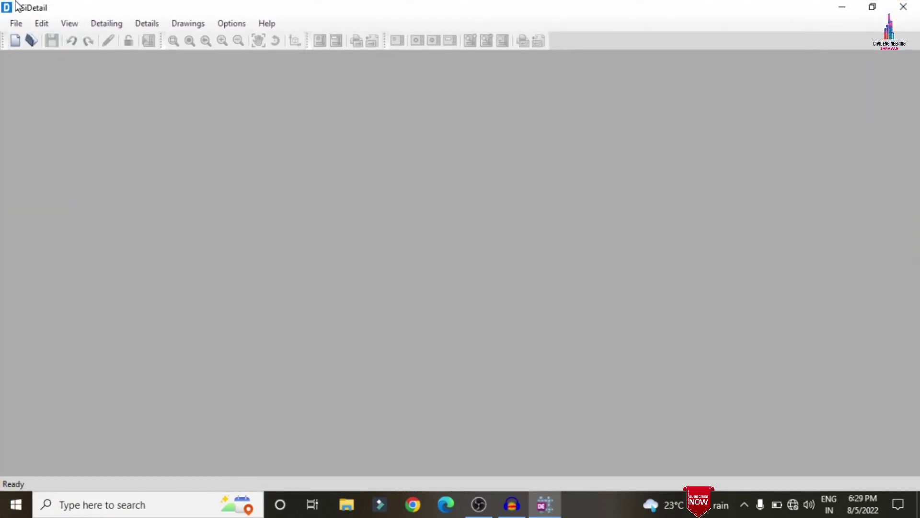
Step: Create a new detailing project from the ETABS model LS.EDB in the desktop's New folder
left_click(16, 24)
left_click(36, 38)
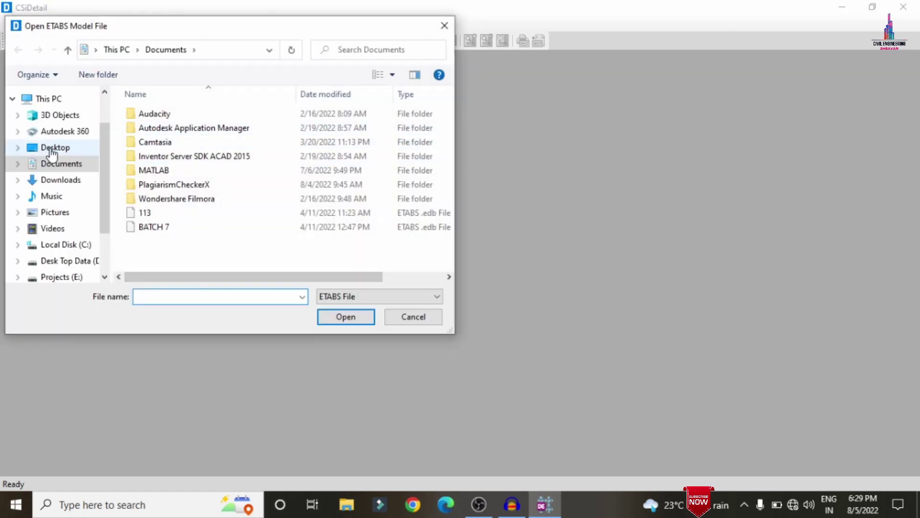
left_click(52, 147)
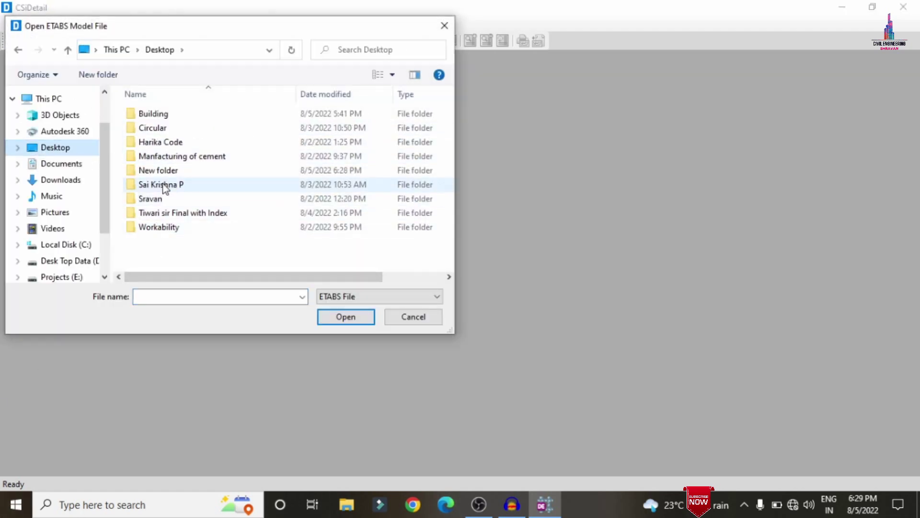
double_click(162, 172)
double_click(177, 114)
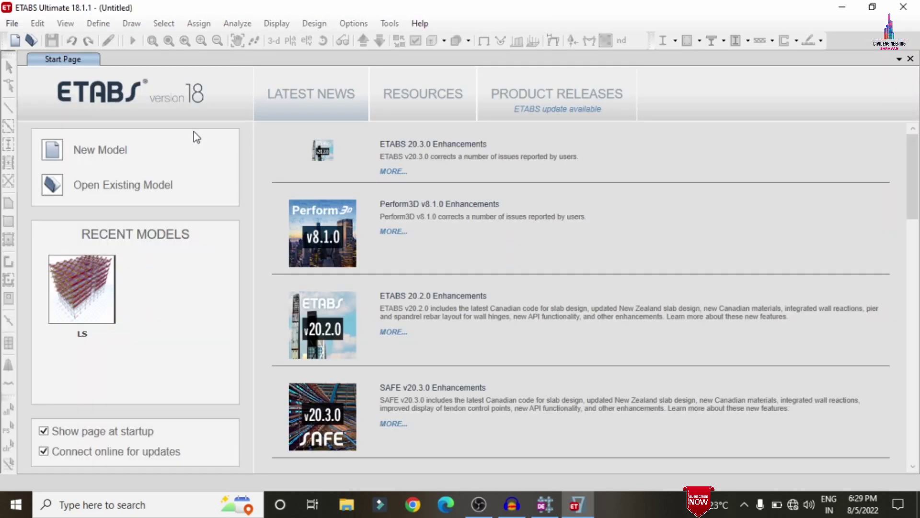
key("ctrl+n")
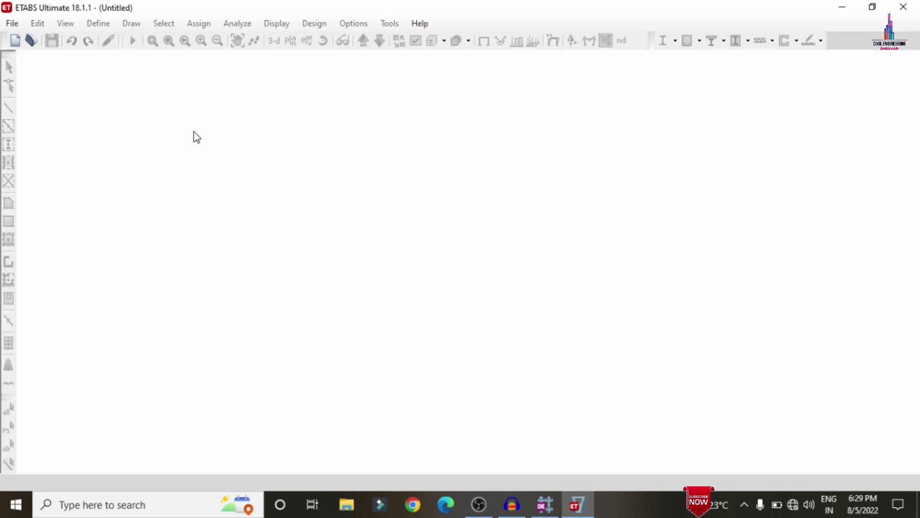
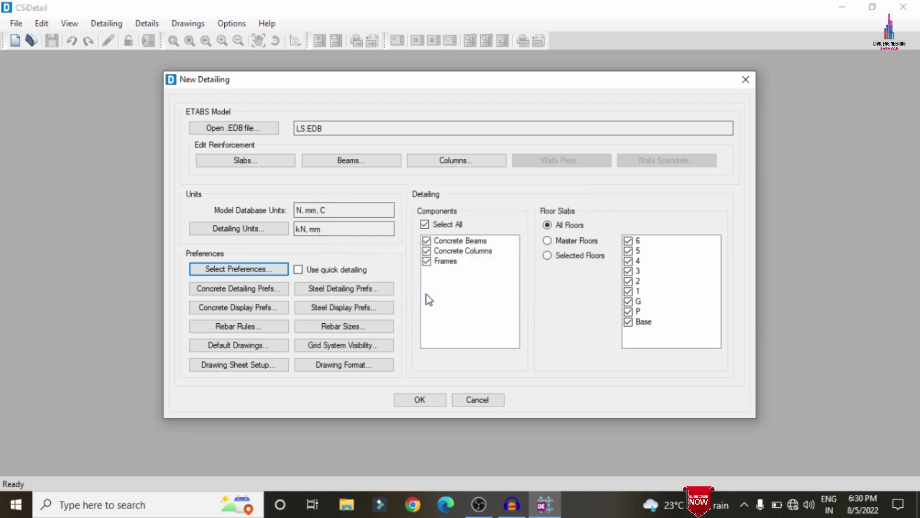
Step: Set the slab rebar selection rules to 120 mm minimum and 350 mm maximum bar spacing
left_click(249, 328)
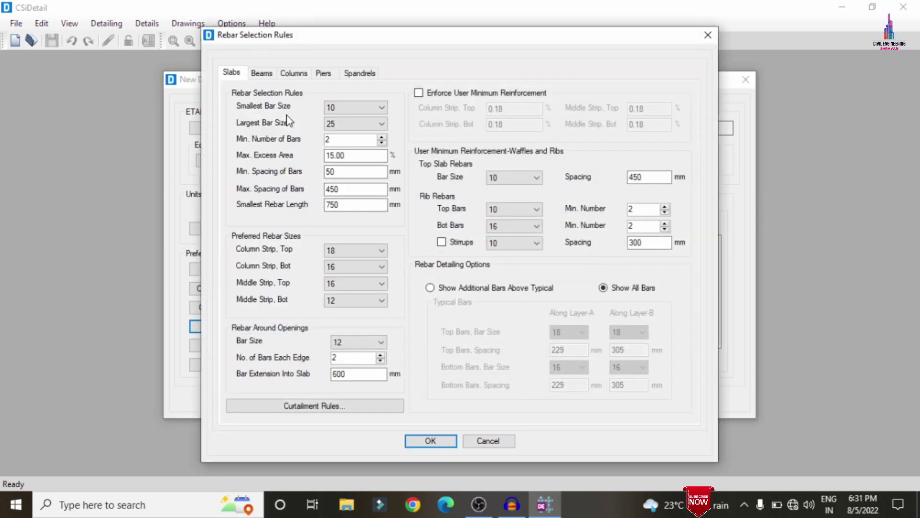
double_click(352, 171)
double_click(336, 189)
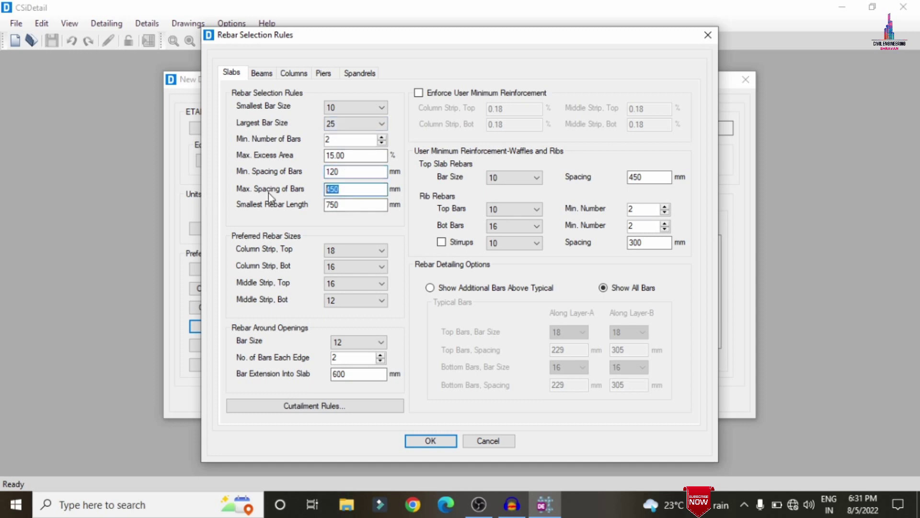
type("350")
Step: Set the beam stirrups' minimum spacing to 120 mm in zones A, B and C of the rebar selection rules
left_click(262, 73)
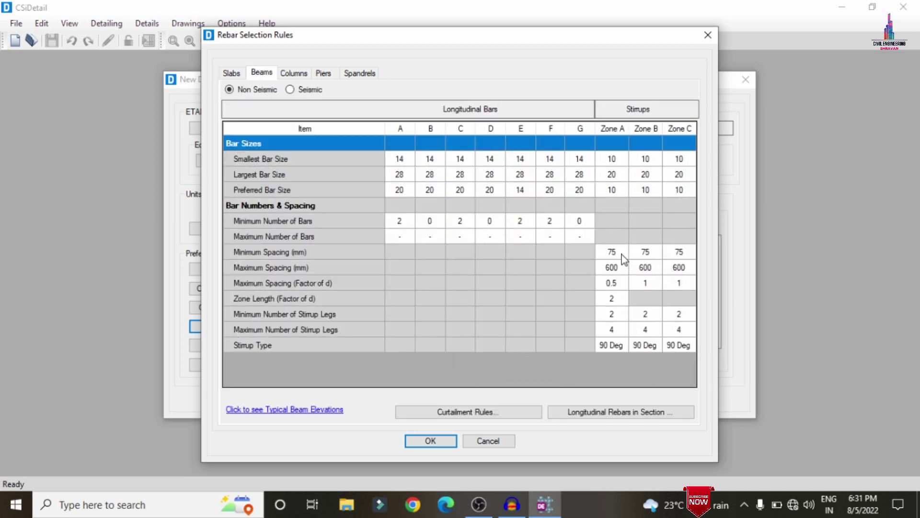
left_click(622, 255)
left_click(622, 253)
type("120")
key("Tab")
type("120")
key("Tab")
type("120")
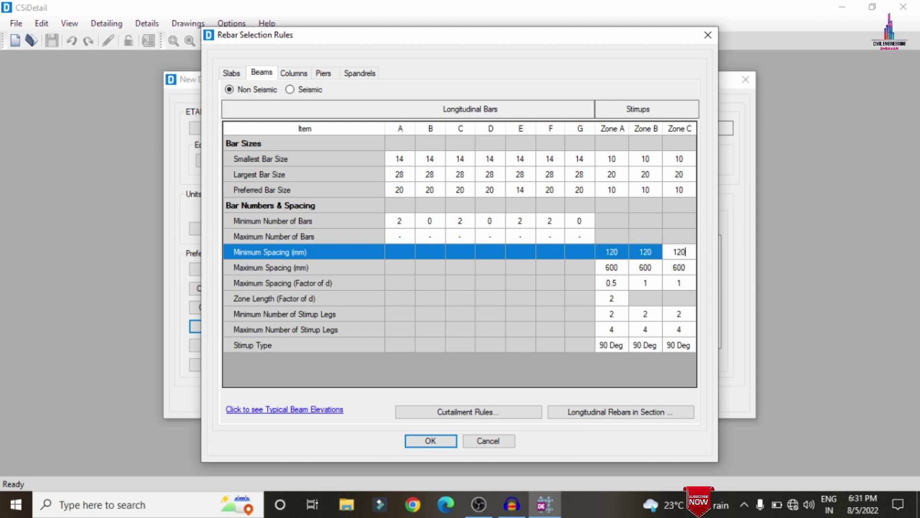
Step: Set the beam stirrups' maximum spacing to 350 mm in zones A, B and C
left_click(623, 266)
type("35")
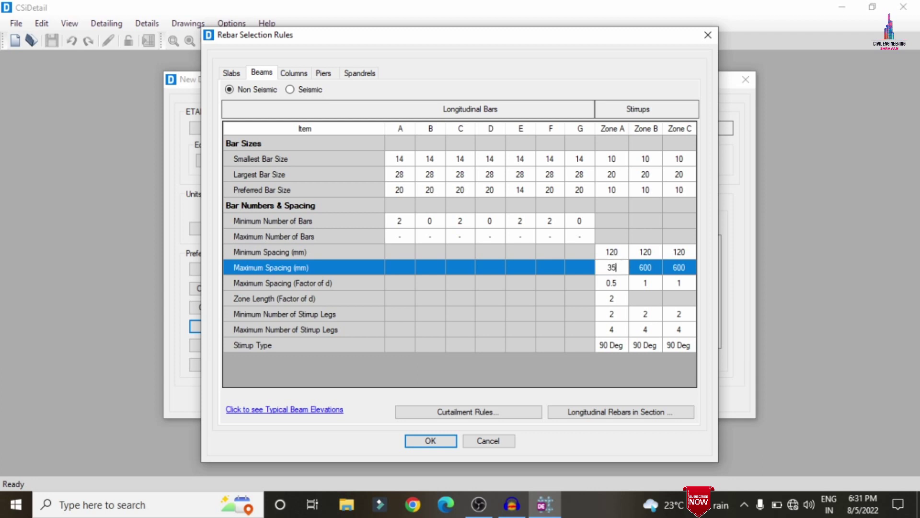
type("350")
key("Tab")
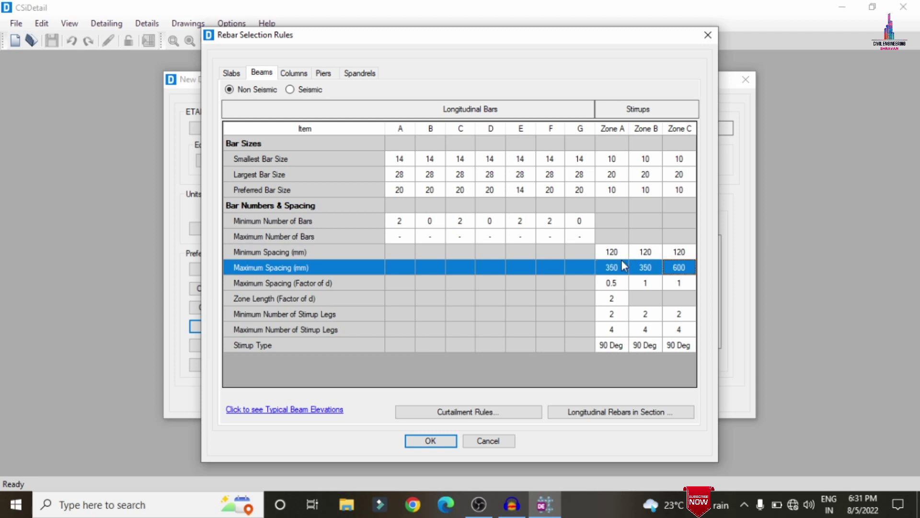
type("350")
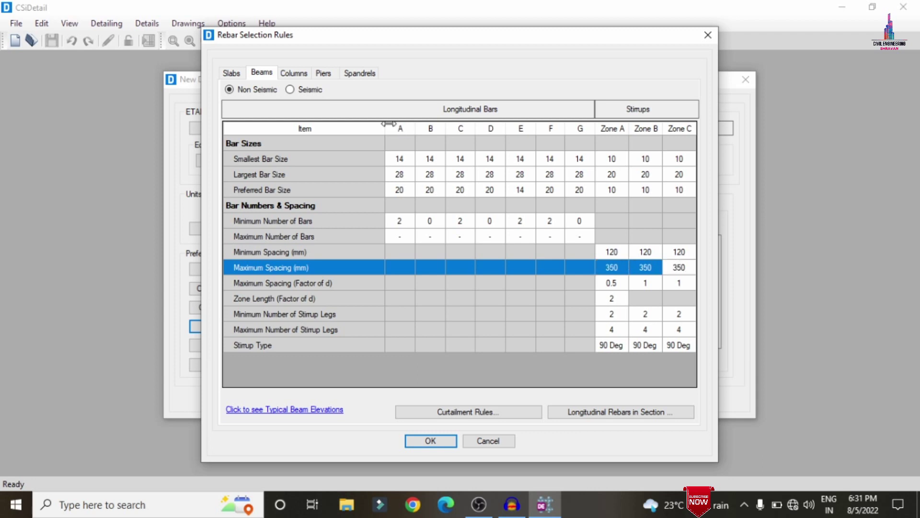
Step: Set the column ties' spacing to 120 mm minimum and 350 mm maximum, and generate the detailing for the selected components and all floors
left_click(293, 73)
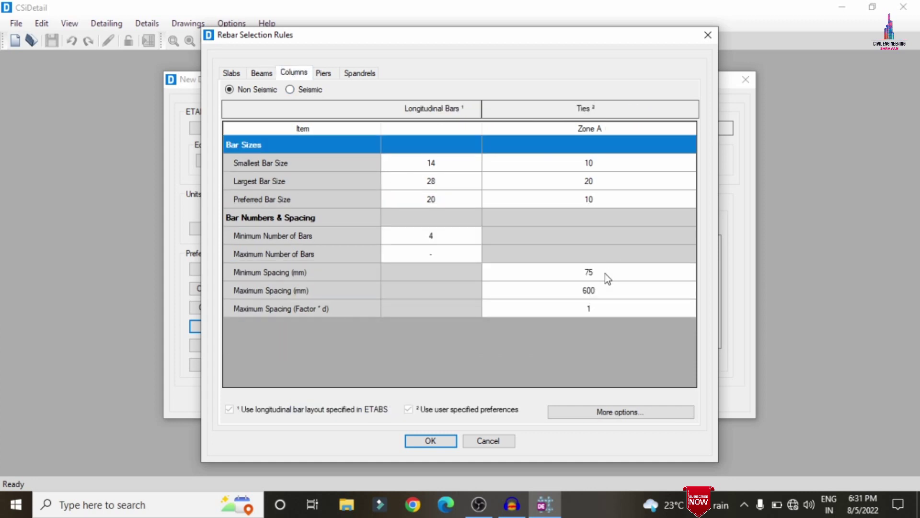
left_click(605, 274)
left_click(607, 277)
type("12")
left_click(621, 297)
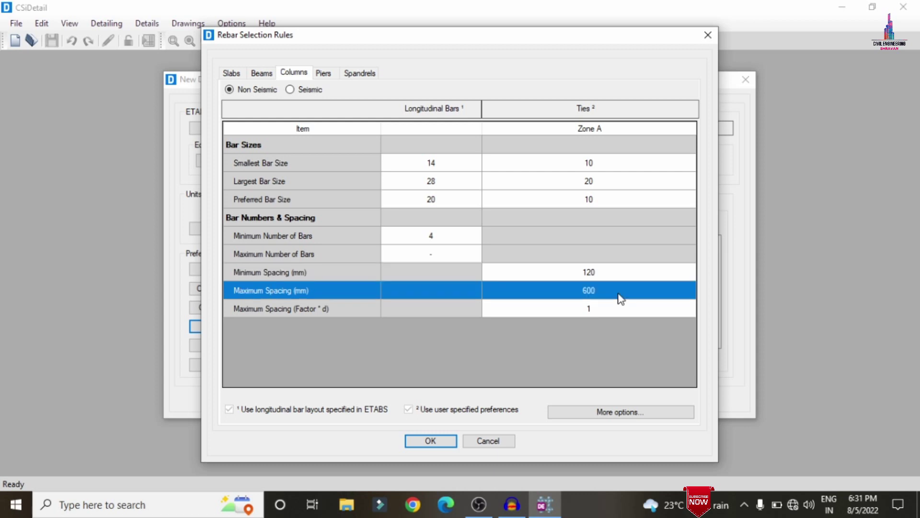
left_click(620, 294)
type("350")
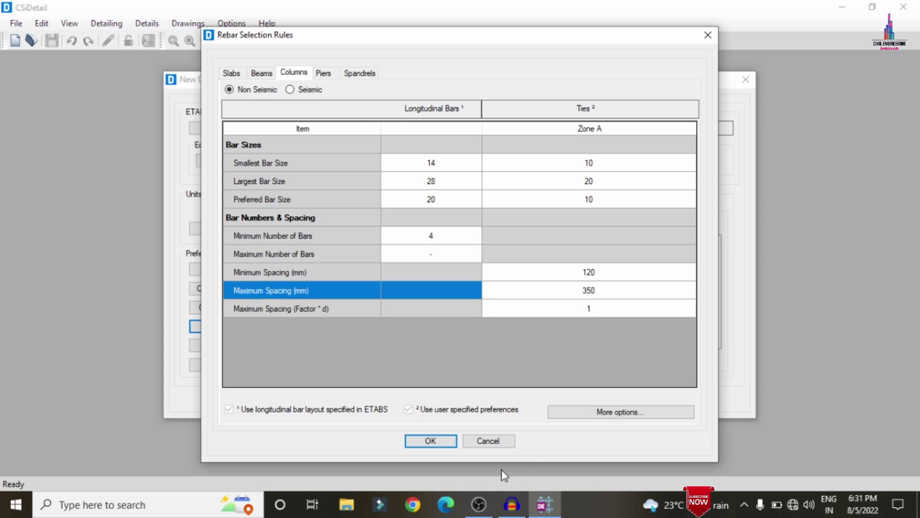
left_click(431, 442)
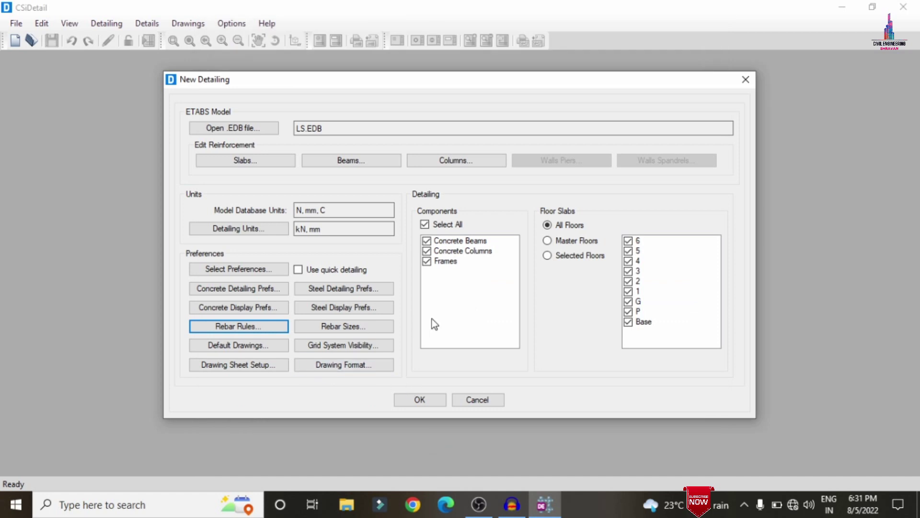
left_click(421, 404)
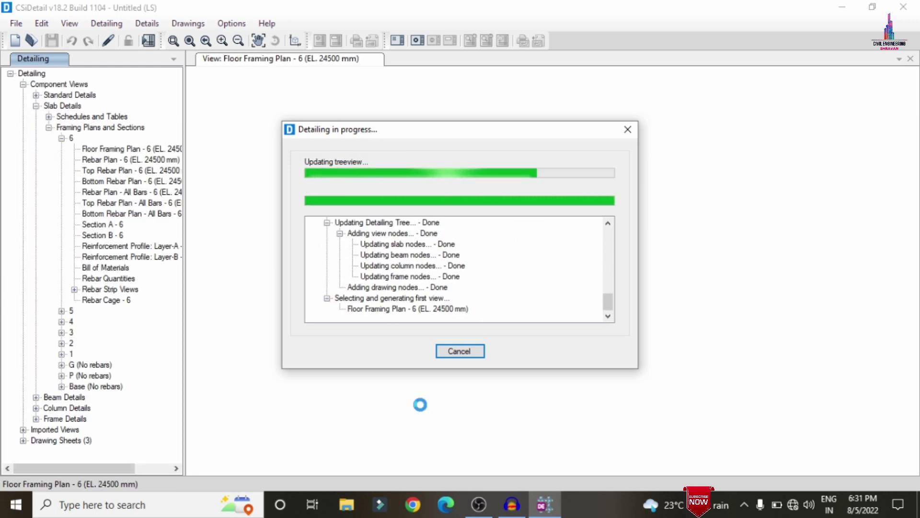
Step: View the level 6 slab's rebar plan and examine its 3D rebar cage up close
left_click(119, 160)
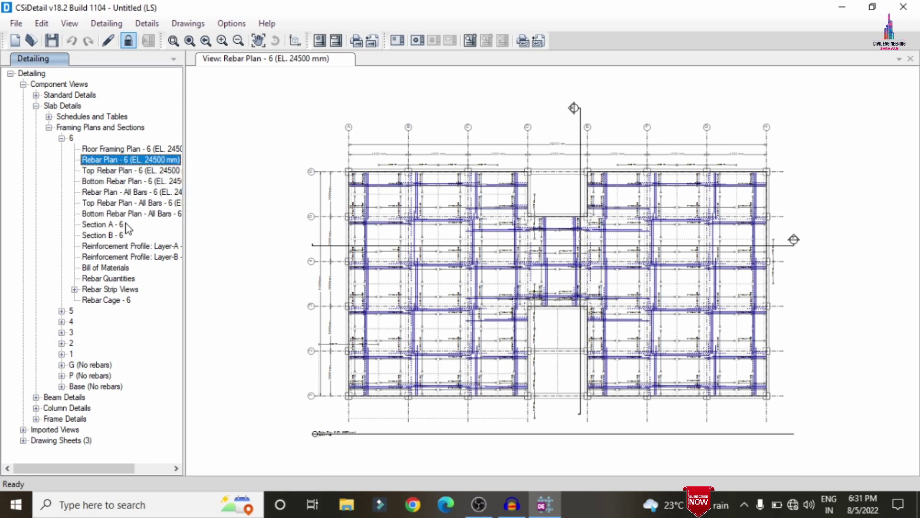
double_click(107, 302)
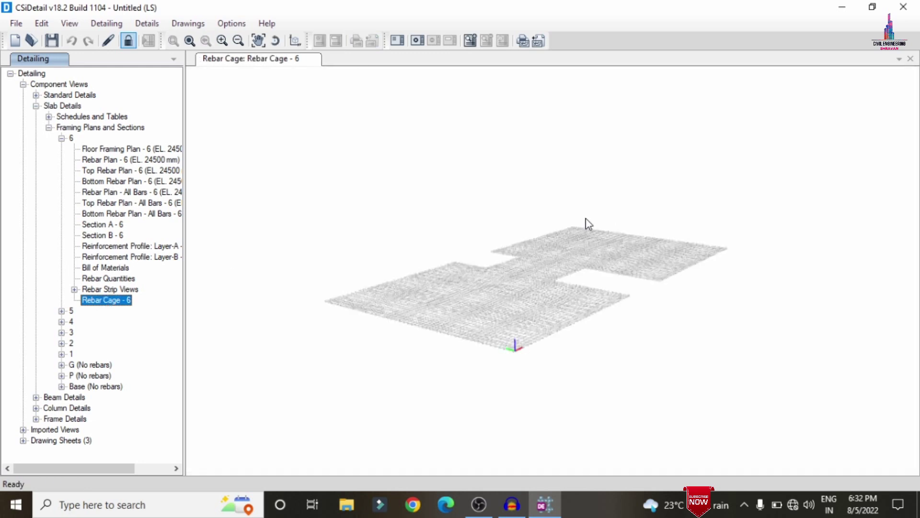
left_click(665, 235)
middle_click_drag(666, 235, 595, 294)
scroll(594, 293, "up", 5)
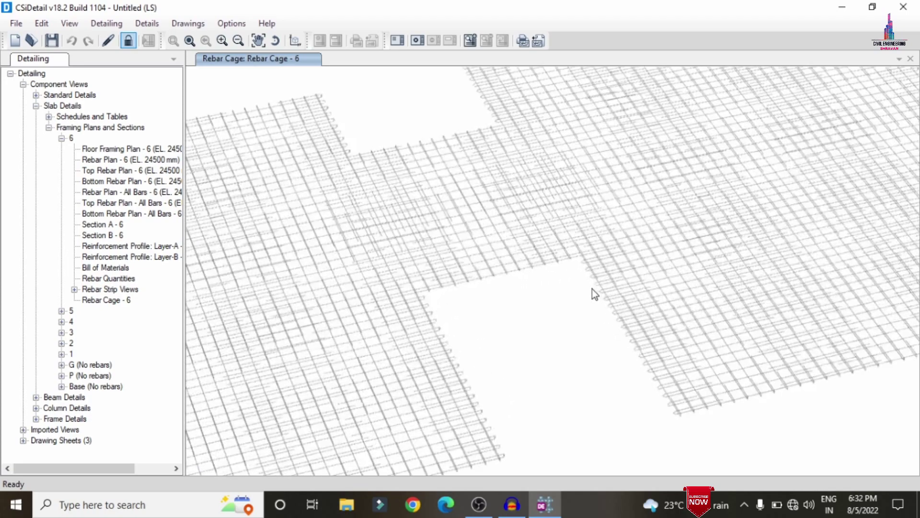
scroll(536, 115, "up", 5)
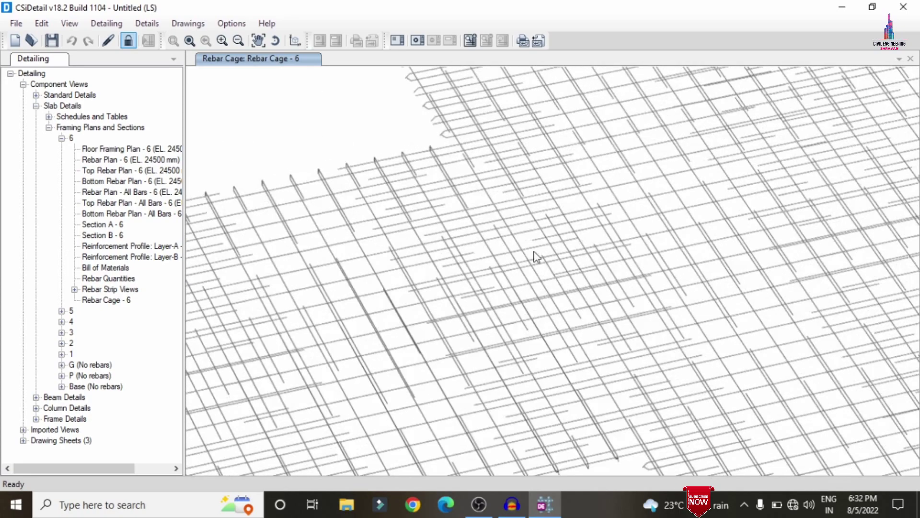
scroll(543, 312, "up", 5)
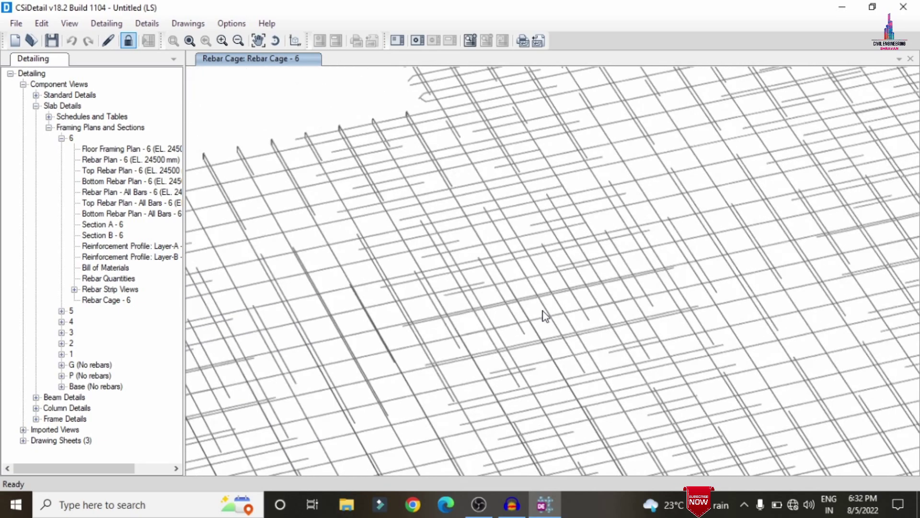
scroll(634, 249, "down", 10)
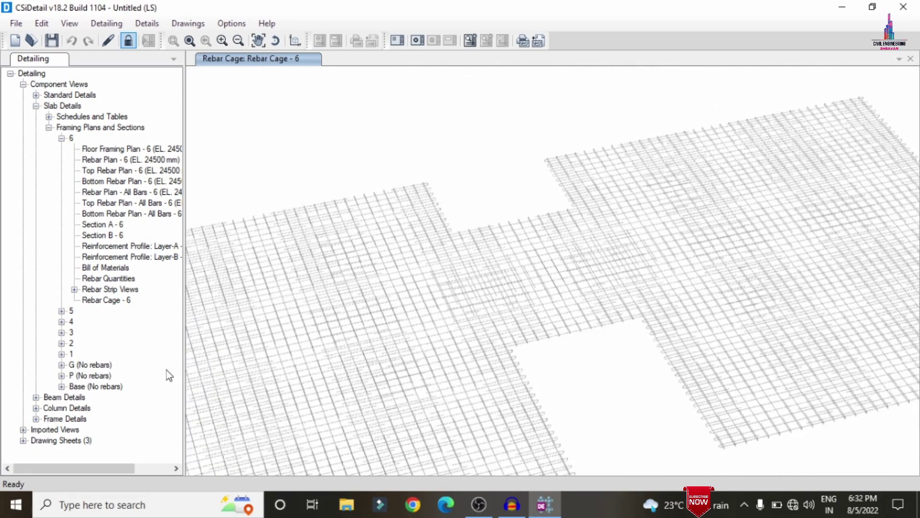
Step: Display the elevation of concrete beam 6CB1 on level 4
left_click(36, 397)
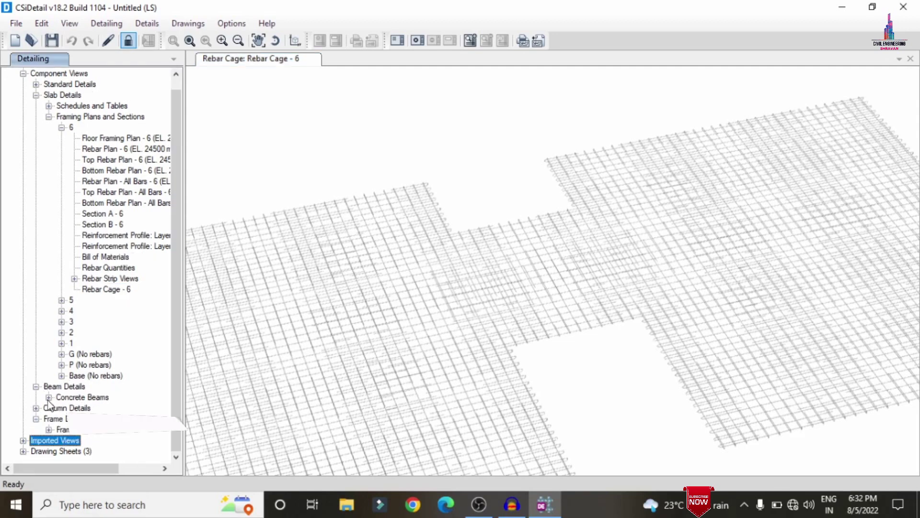
left_click(48, 397)
left_click(62, 430)
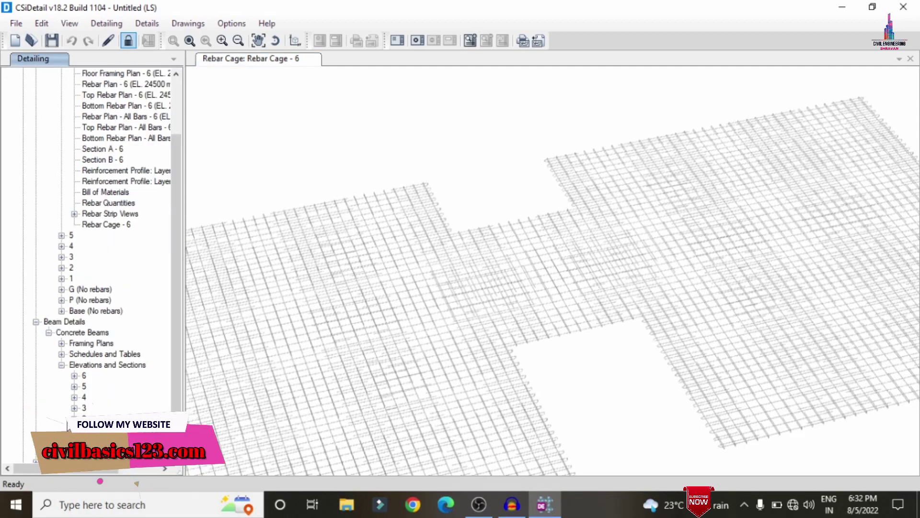
left_click(74, 397)
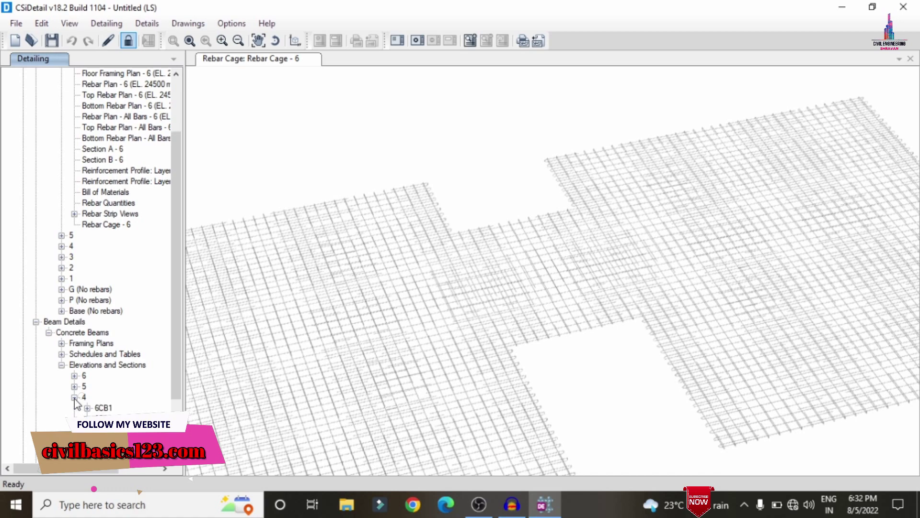
left_click(87, 408)
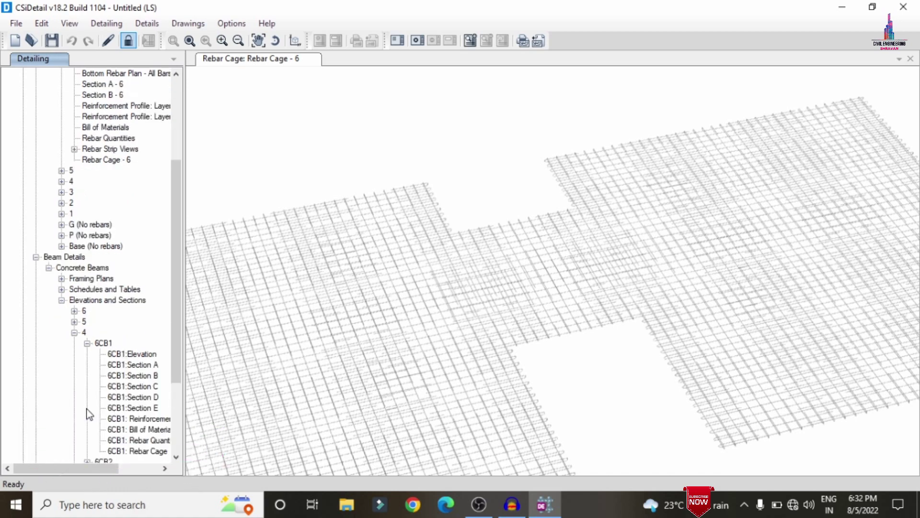
double_click(141, 353)
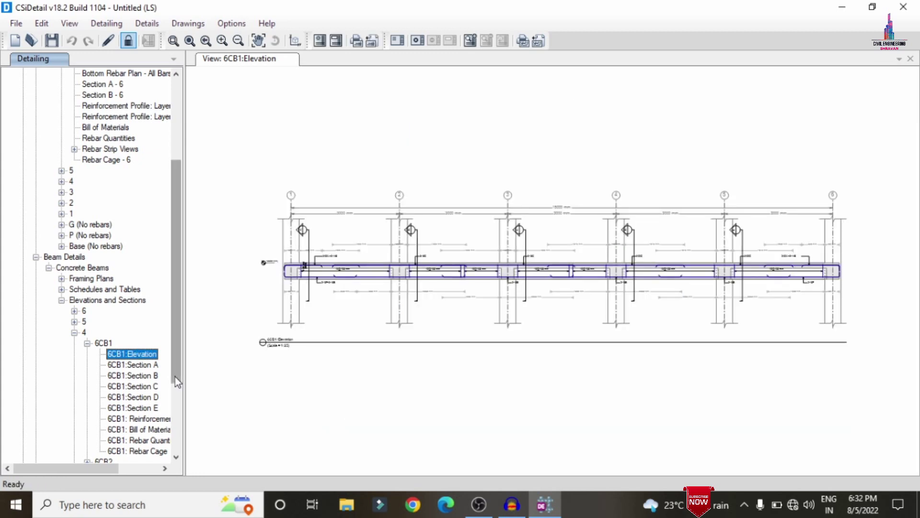
Step: Review beam 6CB1's cross-sections A to E and its reinforcement profile
double_click(122, 366)
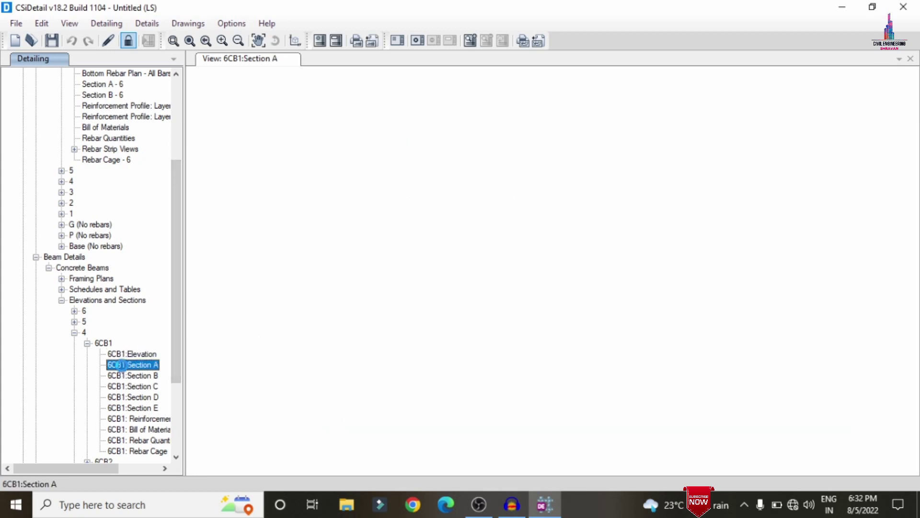
left_click(134, 378)
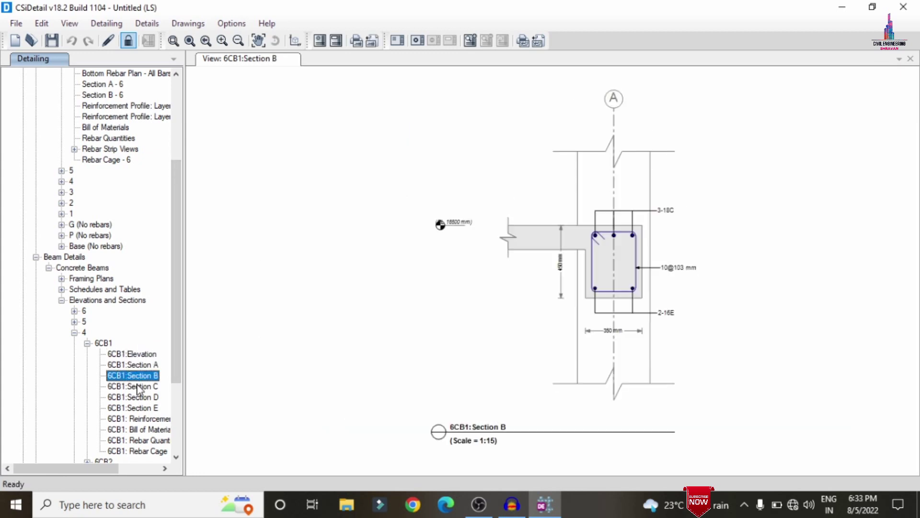
double_click(139, 387)
double_click(141, 398)
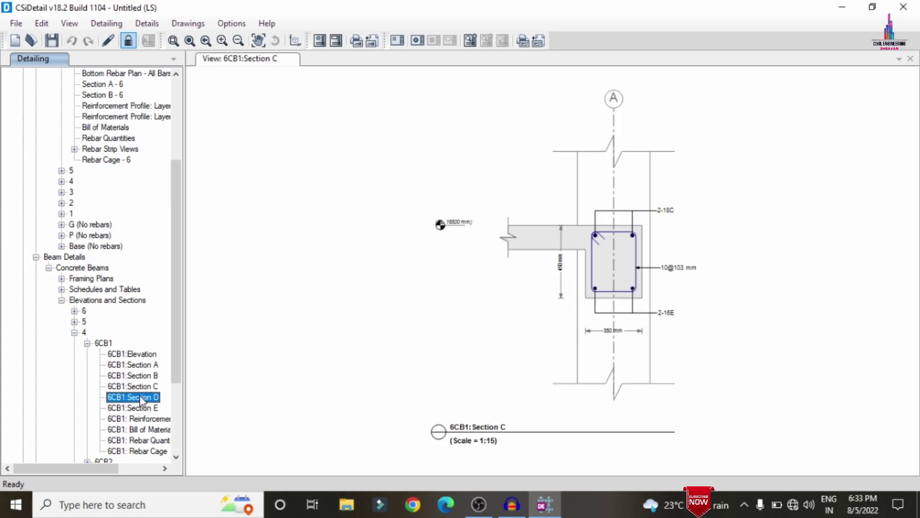
double_click(142, 408)
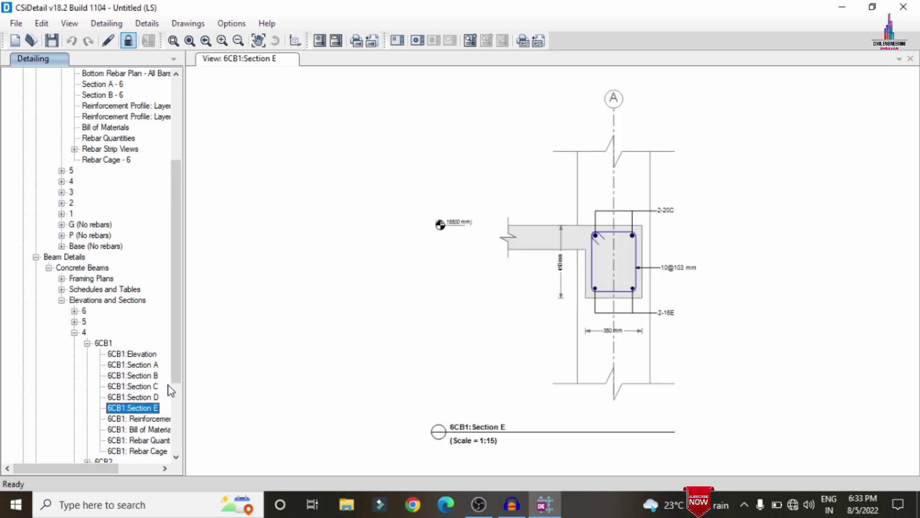
double_click(153, 419)
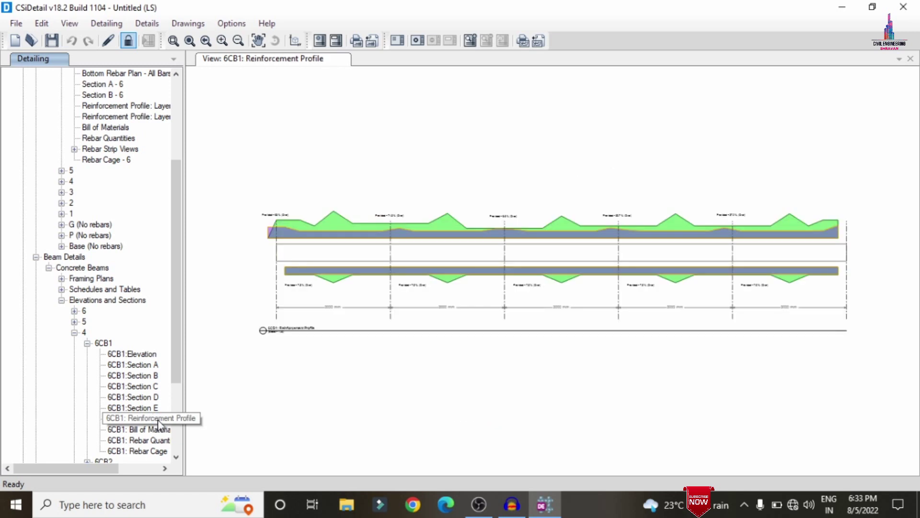
Step: Display beam 6CB1's 3D rebar cage and inspect its bars and stirrups
left_click_drag(175, 345, 165, 445)
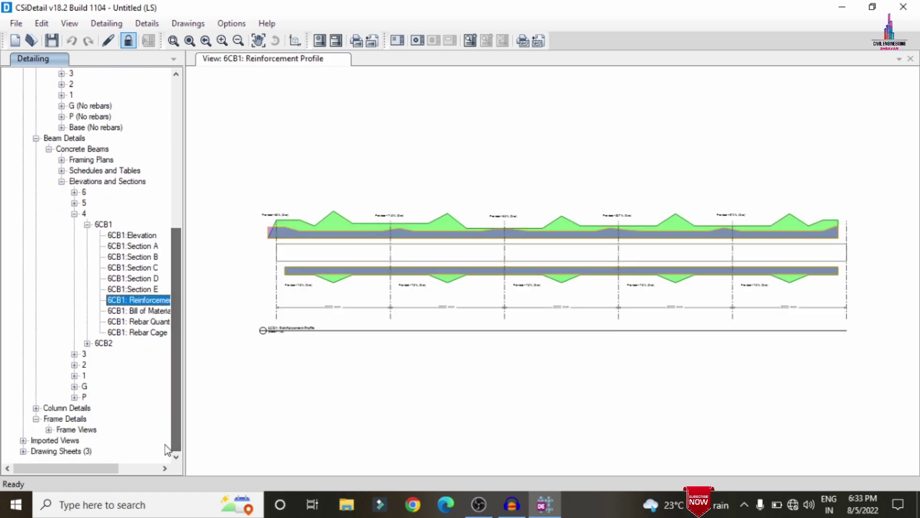
double_click(113, 332)
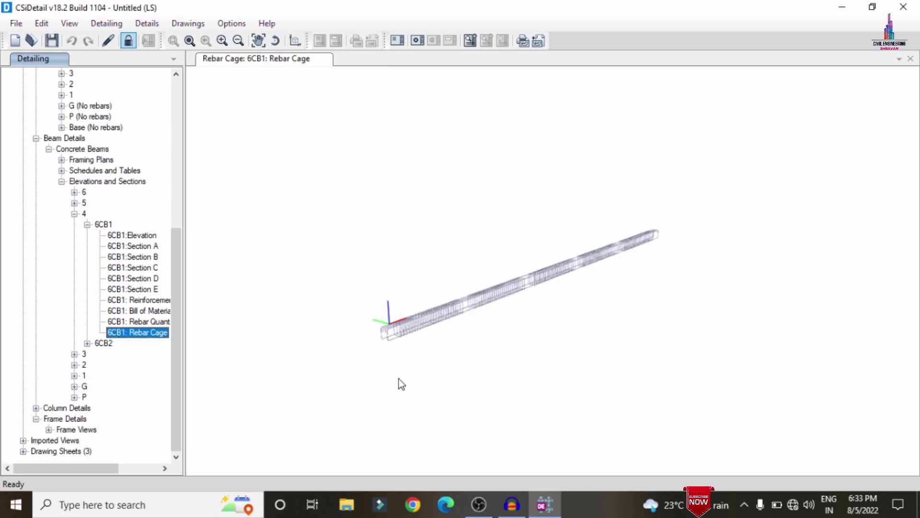
scroll(410, 343, "up", 5)
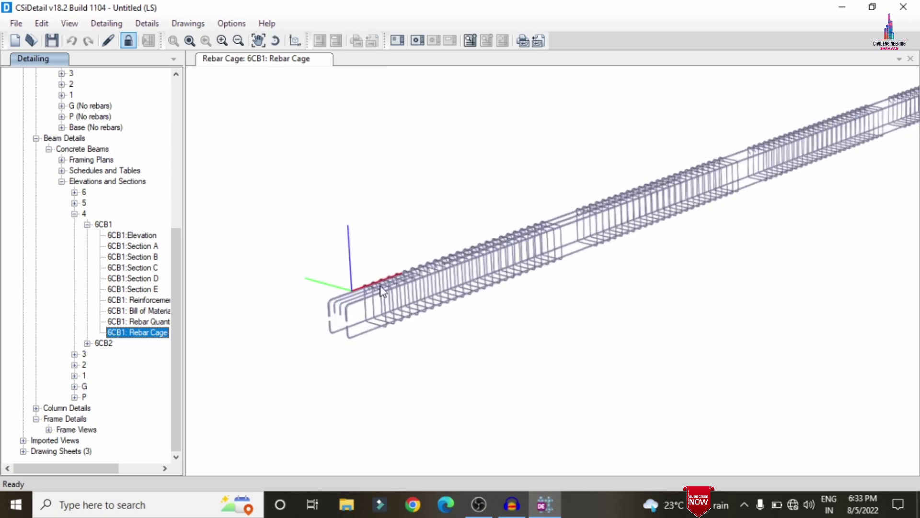
mouse_move(381, 288)
middle_mouse_down()
mouse_move(302, 372)
mouse_move(383, 296)
middle_mouse_up()
scroll(381, 293, "down", 2)
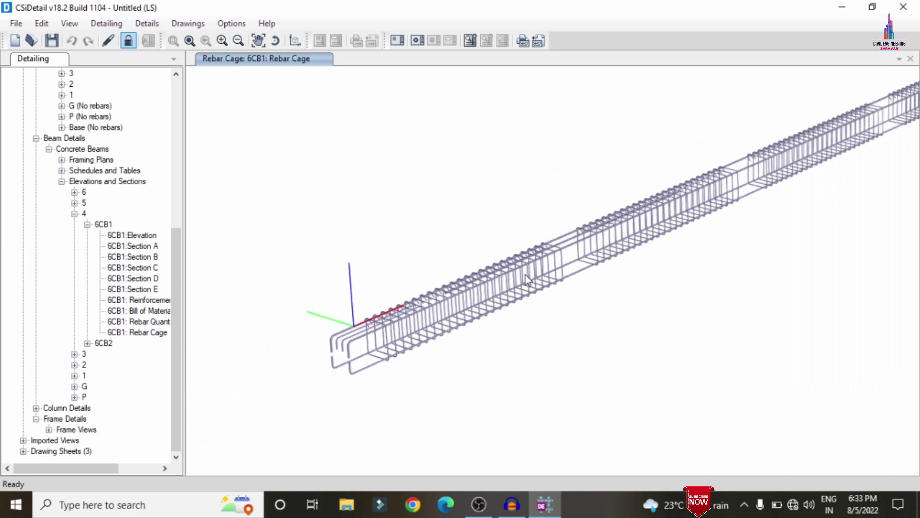
Step: Find concrete column CC2 in the column details and view its Elevation-1 and Elevation-2 drawings
left_click(37, 408)
left_click(48, 418)
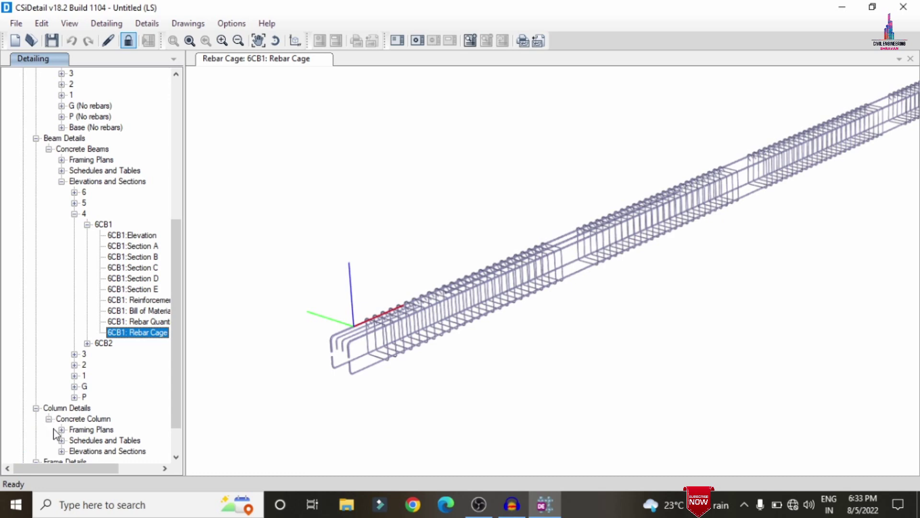
left_click(62, 451)
left_click(74, 440)
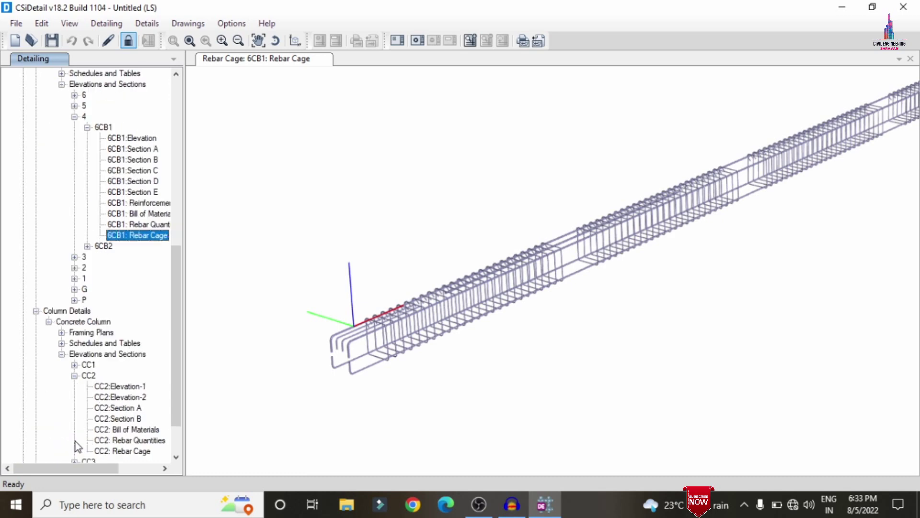
double_click(112, 388)
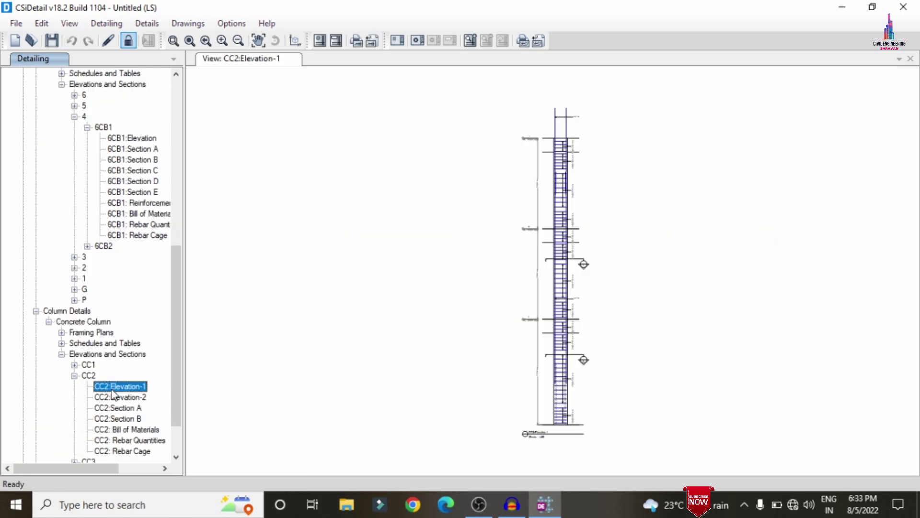
double_click(133, 400)
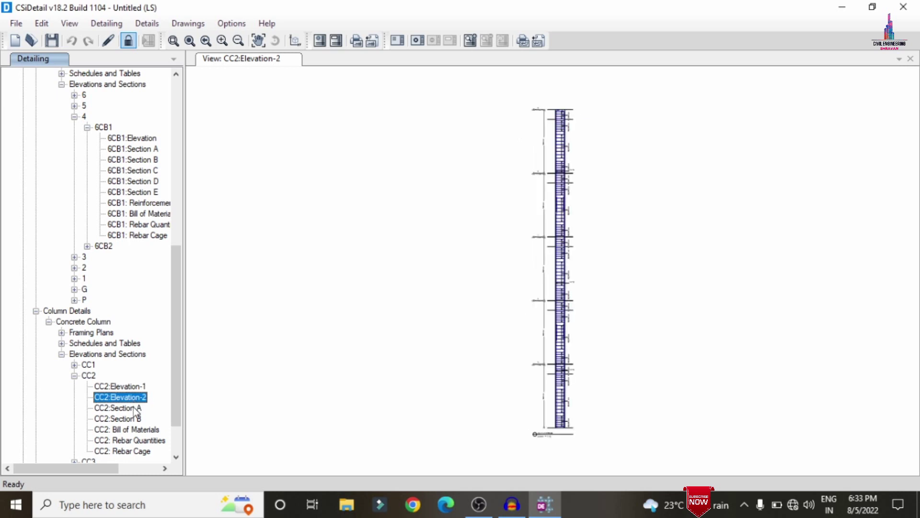
Step: Examine the bar and tie arrangement in column CC2's Sections A and B
double_click(136, 408)
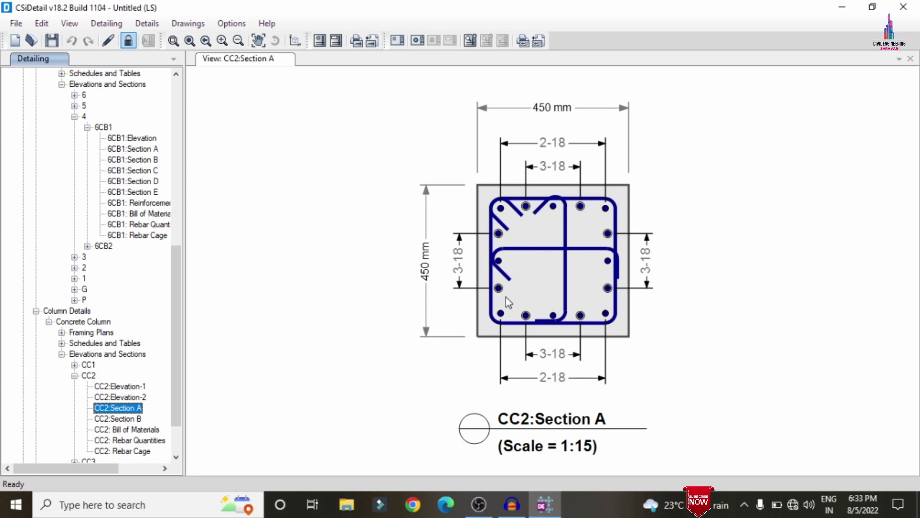
left_click(610, 287)
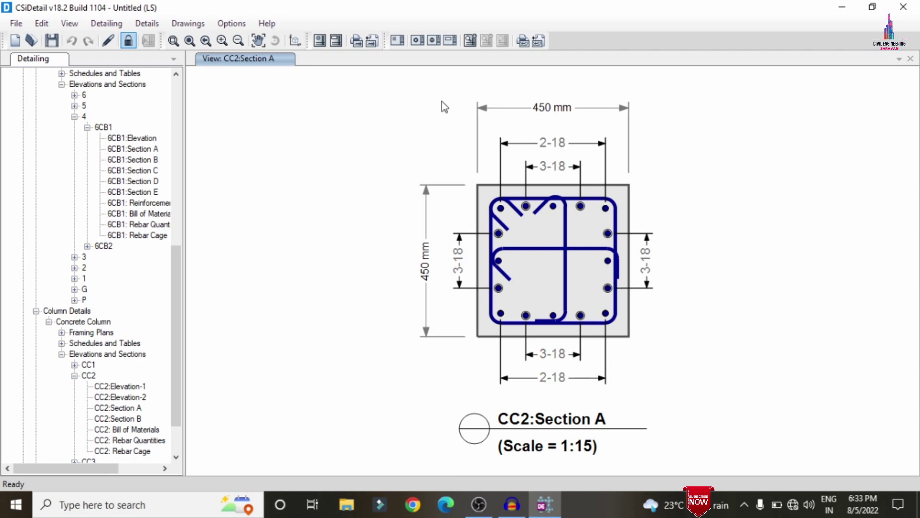
left_click(133, 408)
left_click(133, 418)
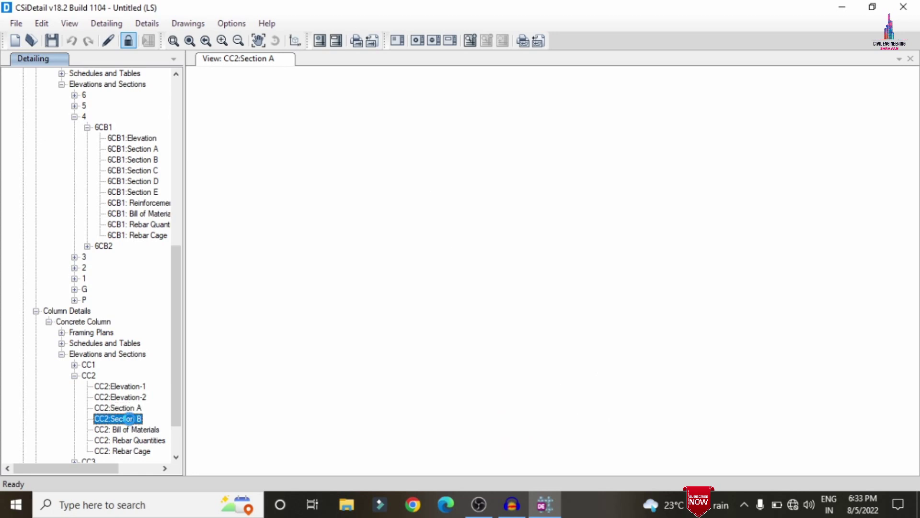
Step: Display column CC2's 3D rebar cage and inspect its ties and longitudinal bars from several angles along the height
left_click(133, 452)
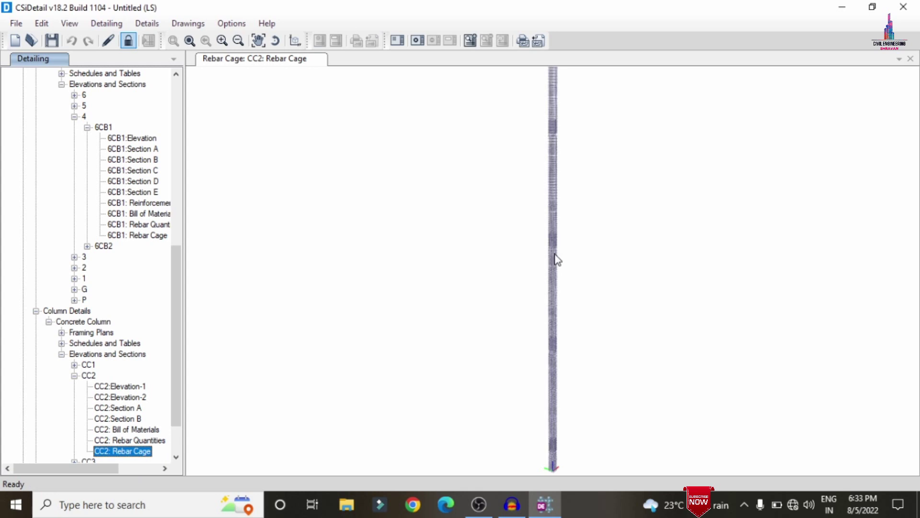
left_click(556, 259)
scroll(554, 268, "down", 5)
scroll(546, 363, "down", 2)
scroll(571, 161, "up", 6)
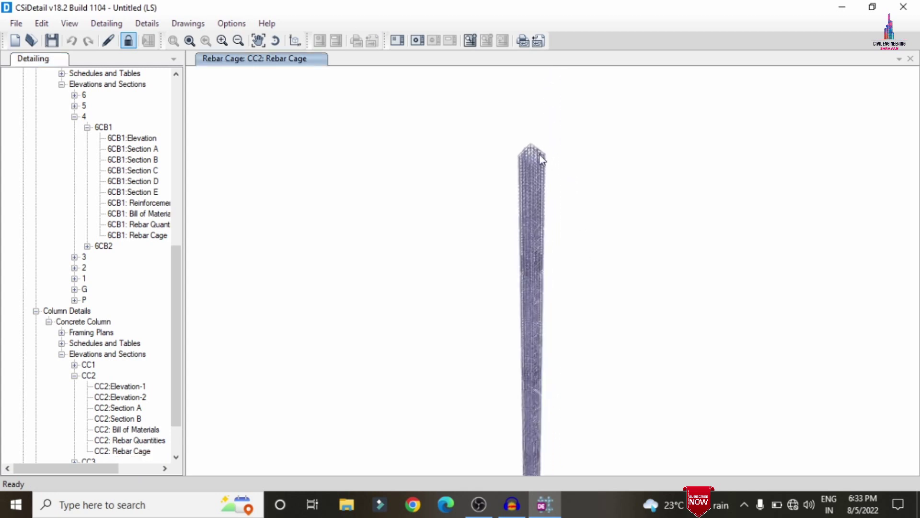
middle_click_drag(476, 234, 324, 233)
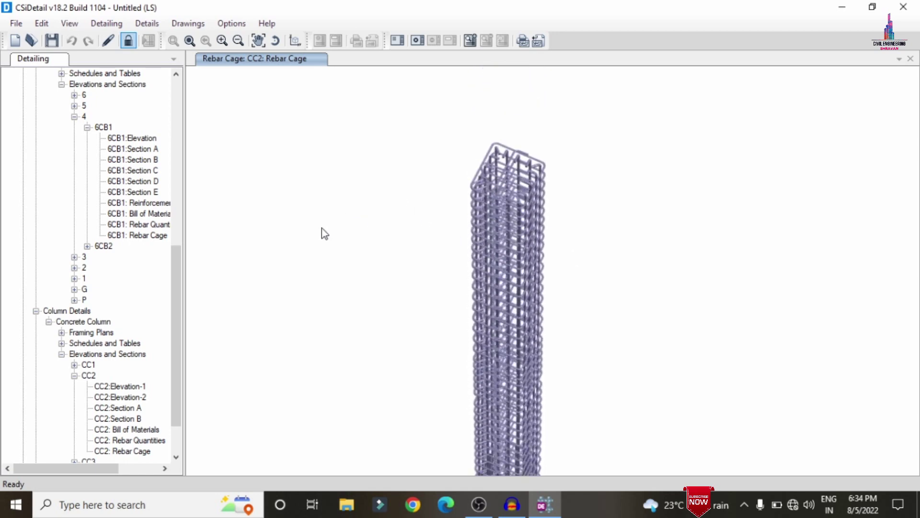
scroll(491, 217, "up", 5)
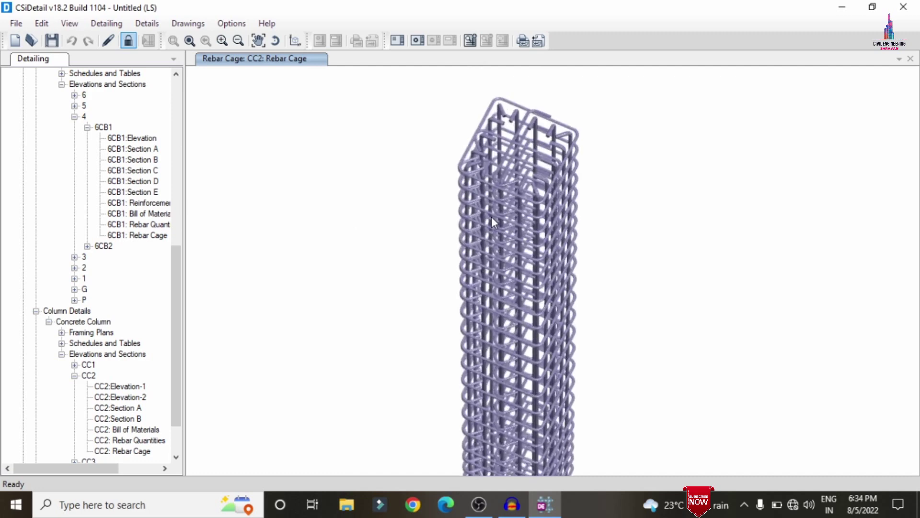
scroll(531, 157, "up", 5)
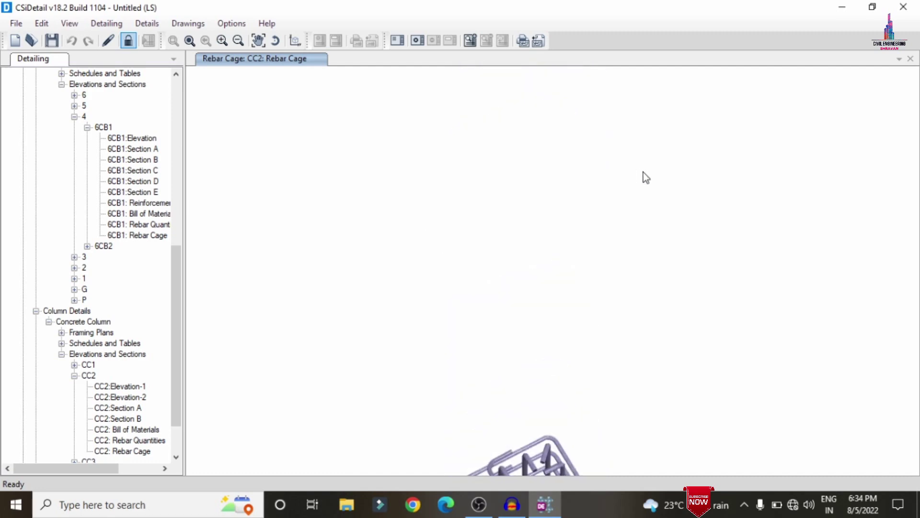
scroll(528, 176, "down", 8)
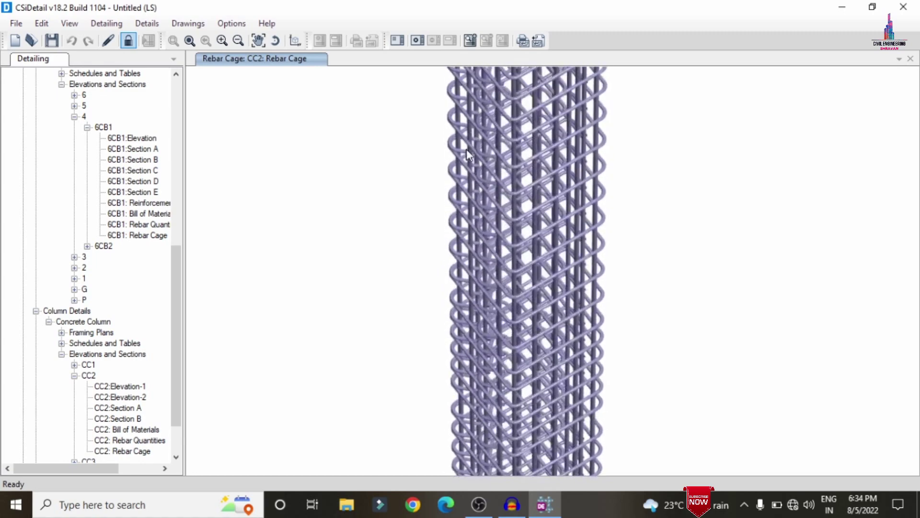
scroll(489, 166, "up", 3)
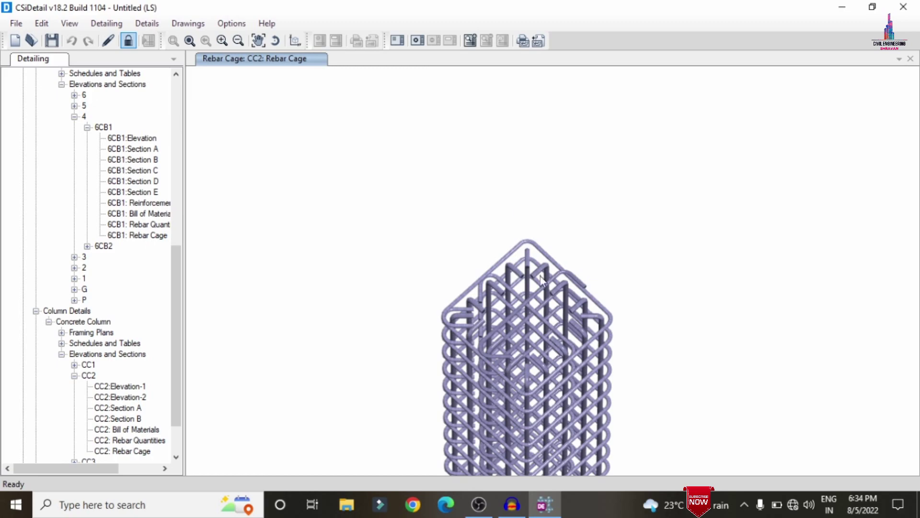
scroll(541, 280, "up", 3)
scroll(567, 285, "down", 3)
scroll(567, 285, "up", 4)
middle_click_drag(559, 205, 564, 220)
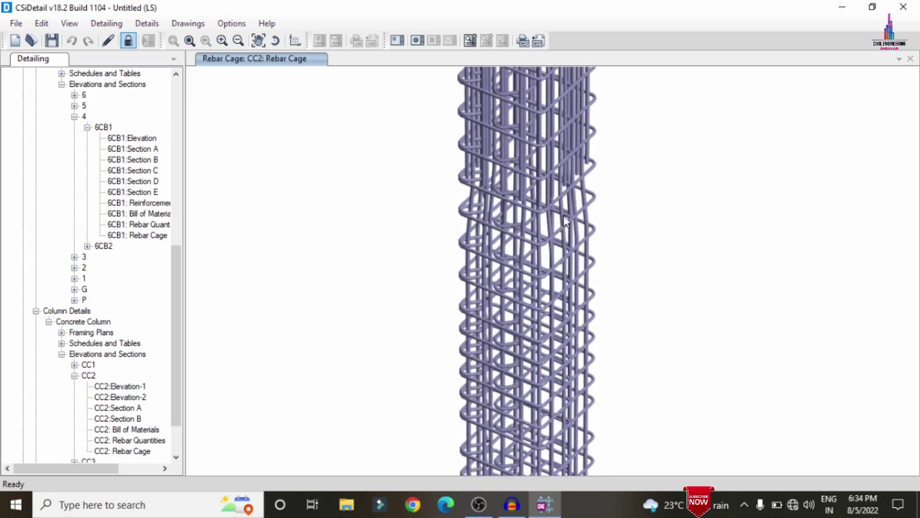